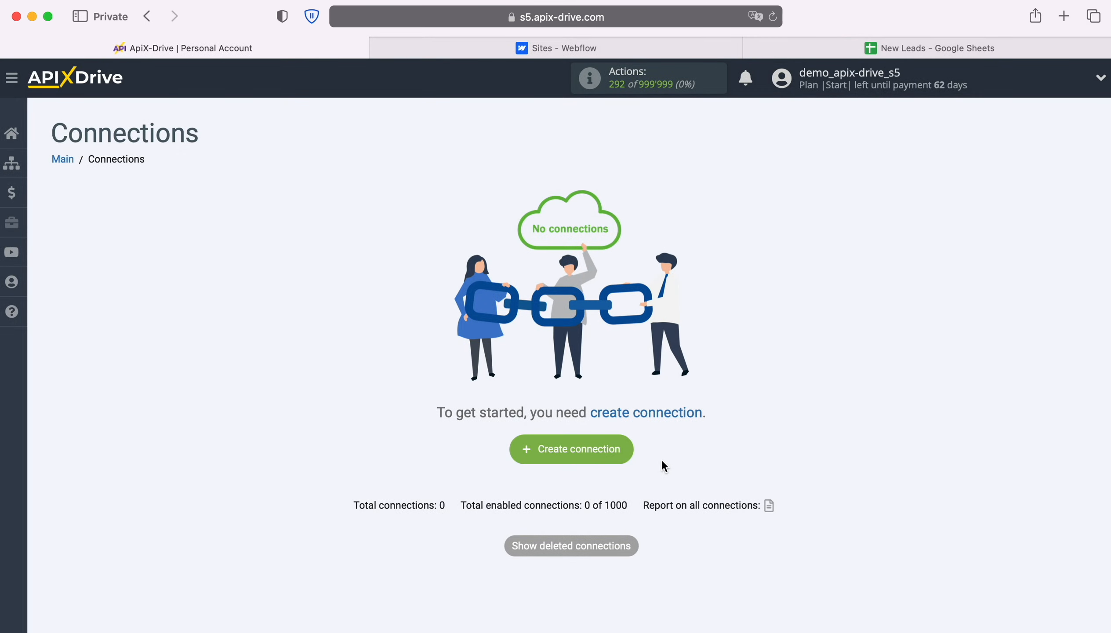
Create a new connection and choose Webflow as its data source system.
click(628, 454)
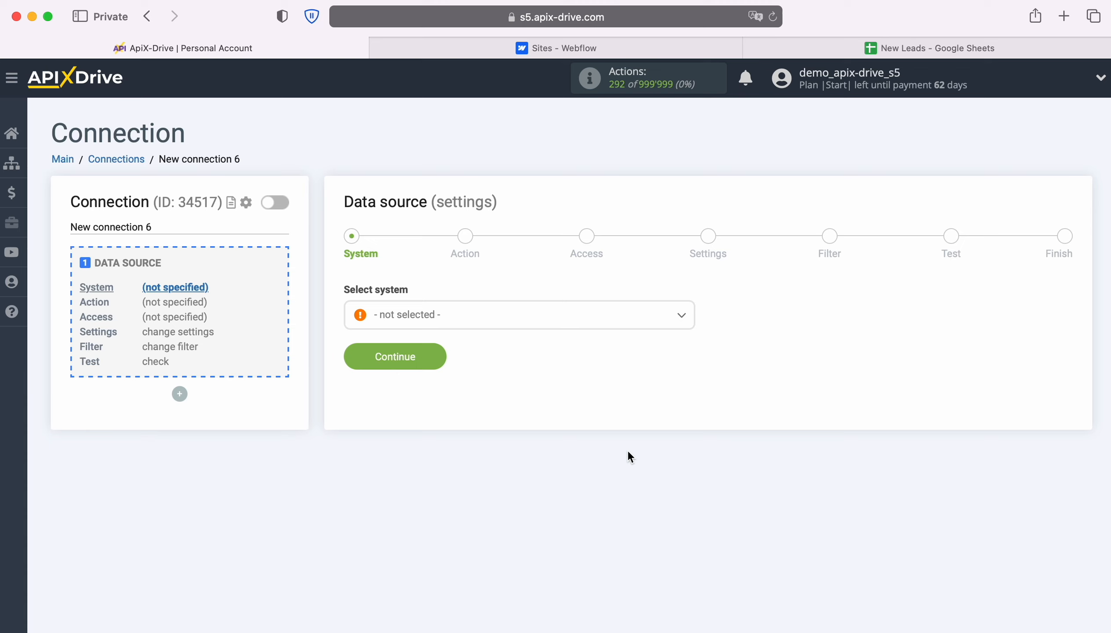
click(552, 323)
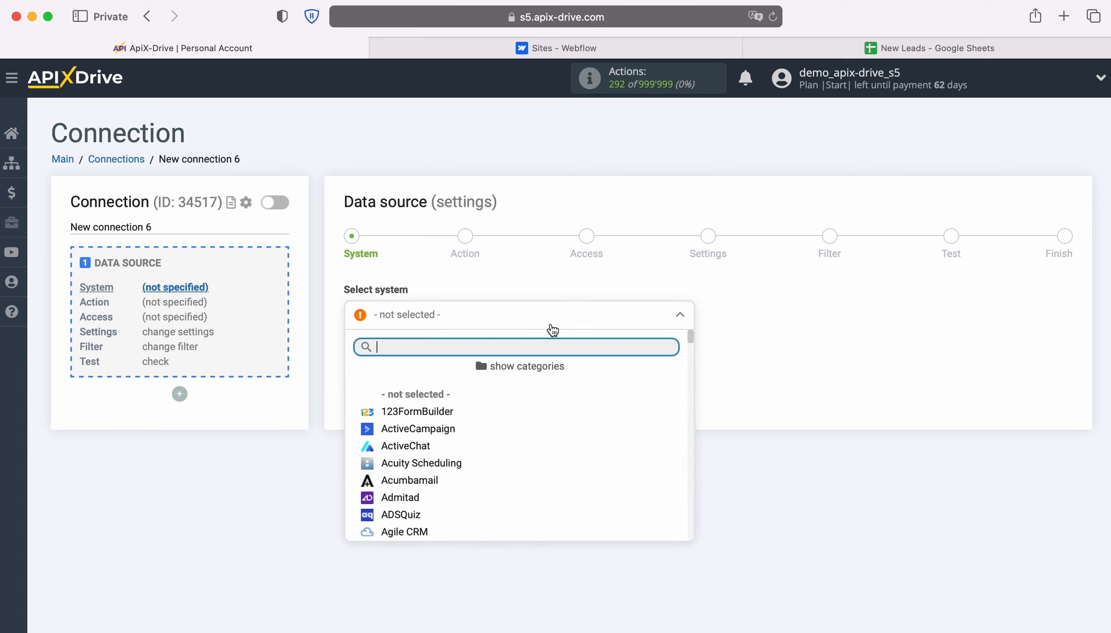
scroll(591, 448, down, 20)
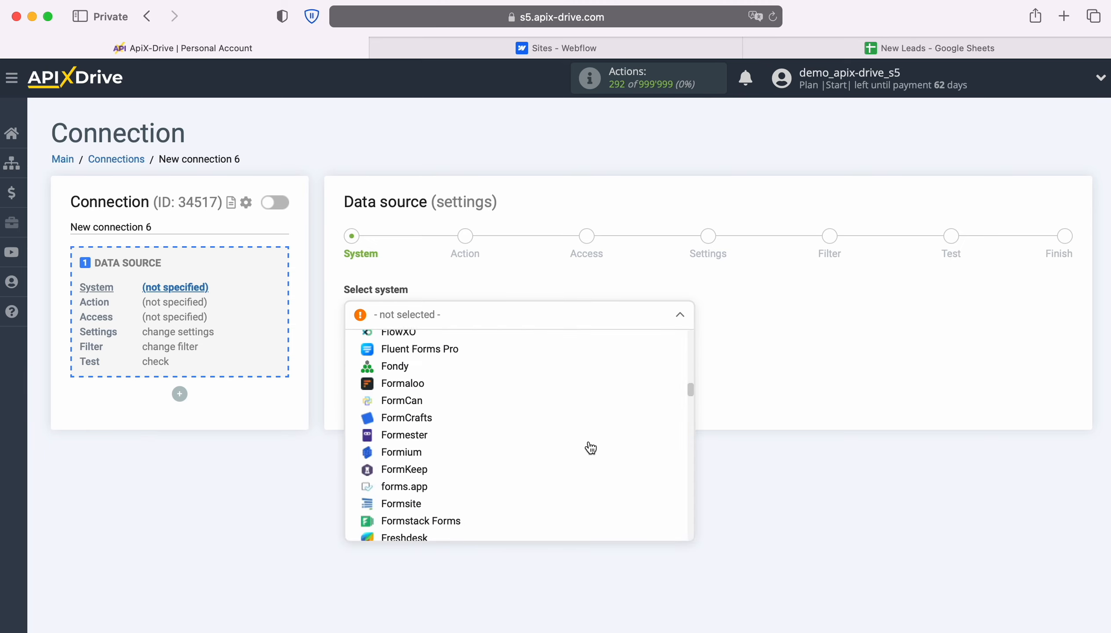
scroll(591, 447, down, 20)
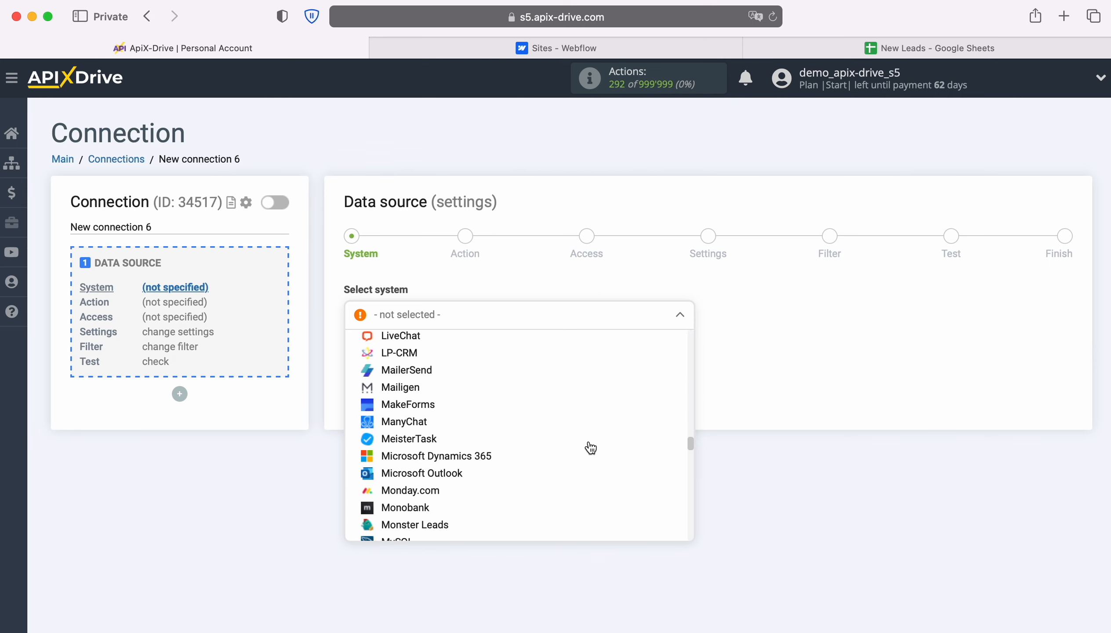
scroll(590, 448, down, 20)
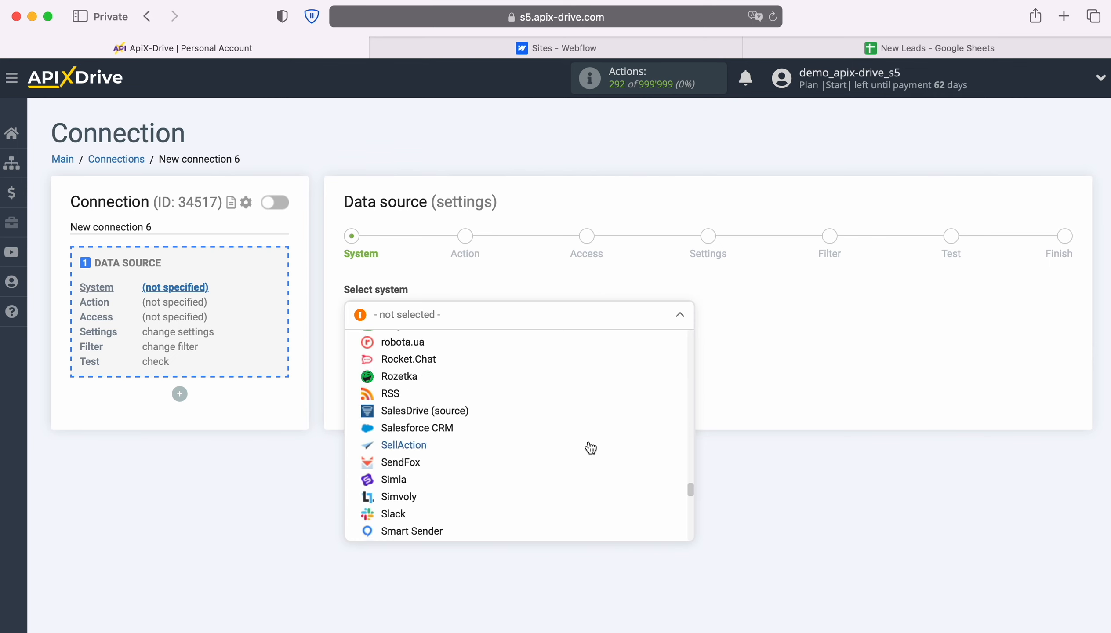
scroll(589, 446, down, 10)
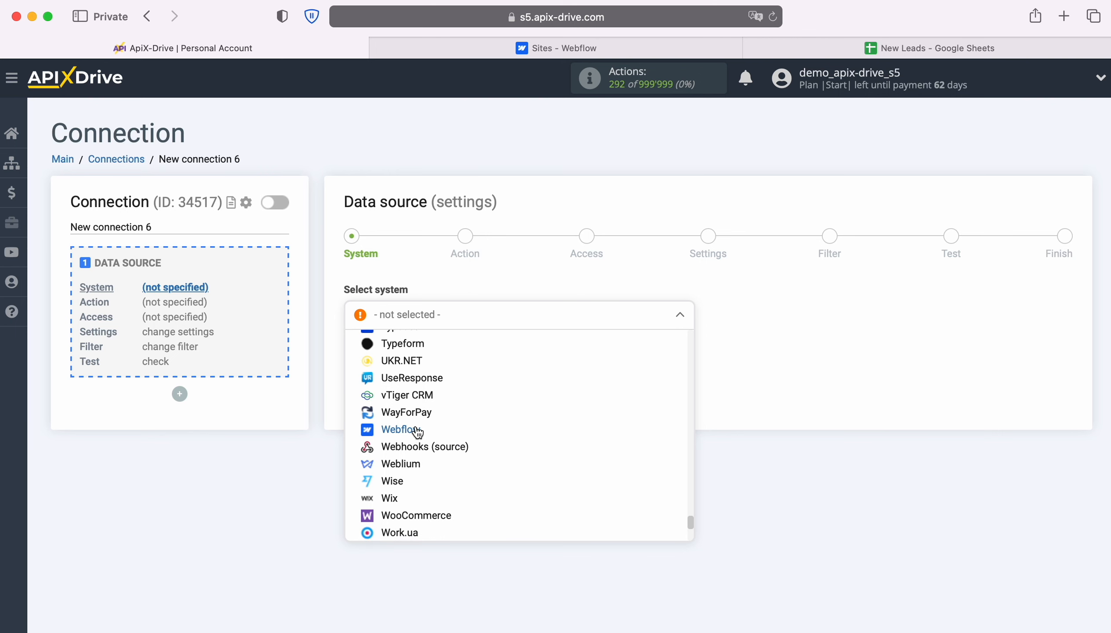
click(414, 427)
click(441, 357)
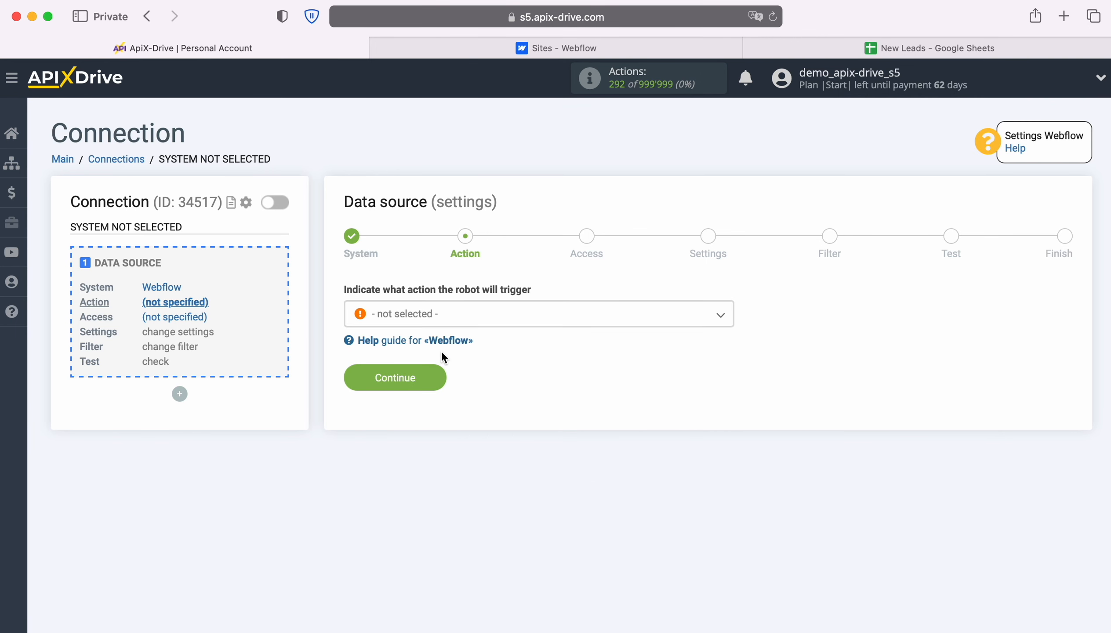
Set the Webflow source's trigger action to Get form DATA (new) and proceed to the access stage.
click(609, 318)
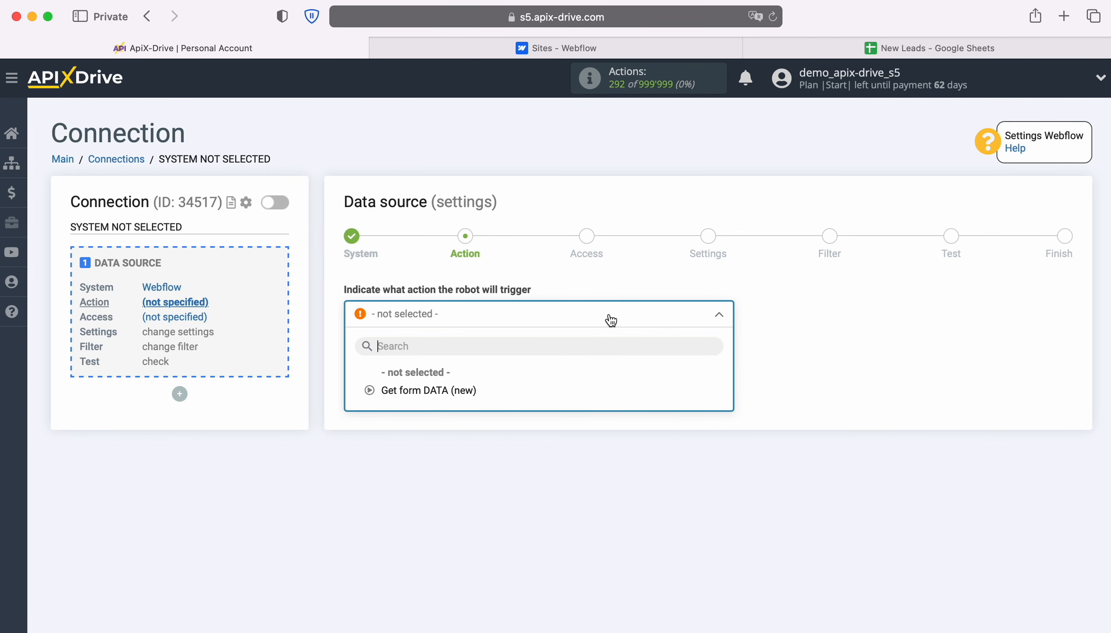
click(459, 390)
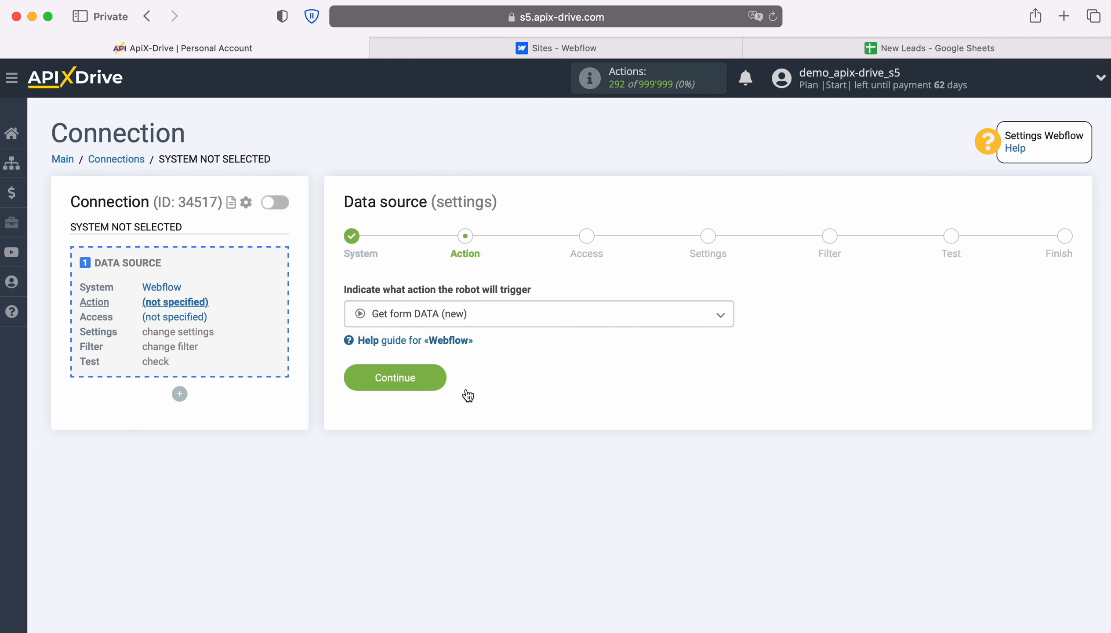
click(442, 380)
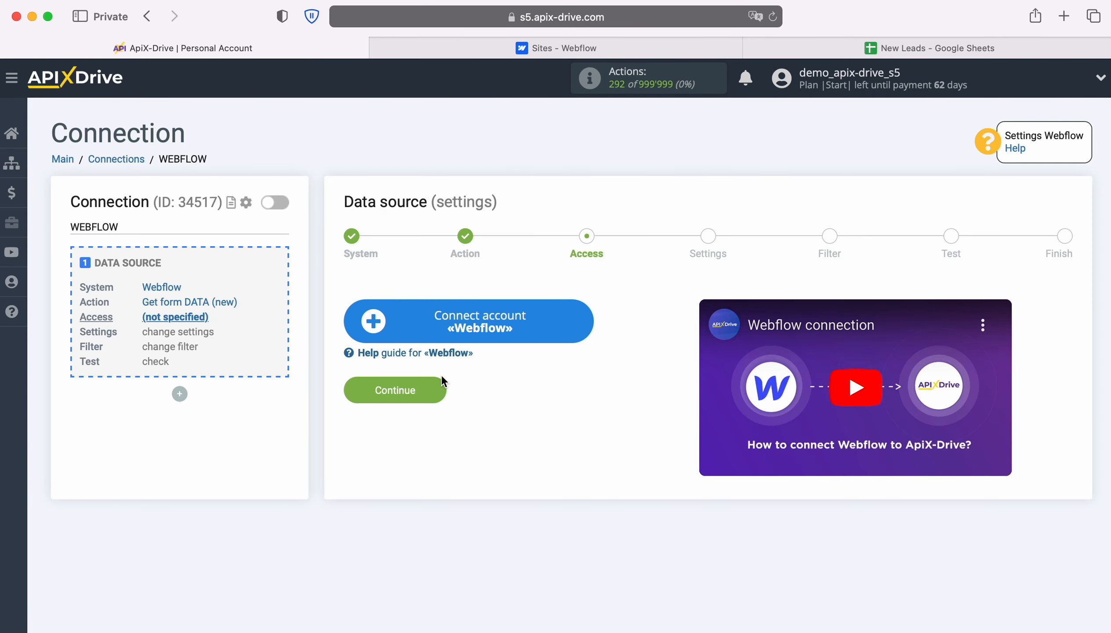
Start connecting a Webflow account and log in with the account e-mail and password.
click(581, 318)
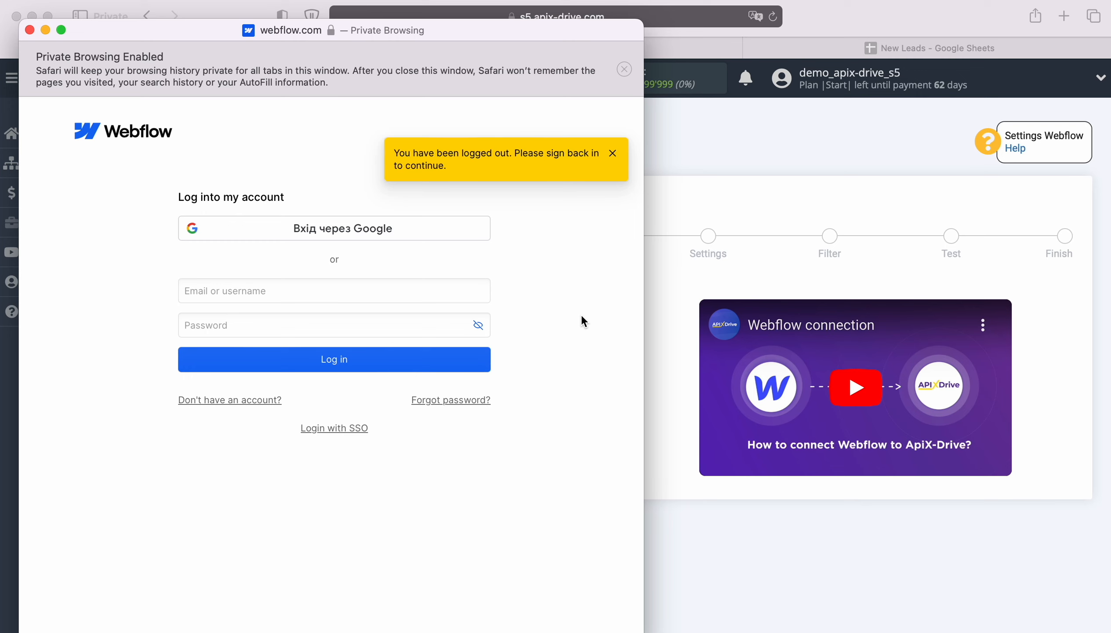
right_click(319, 293)
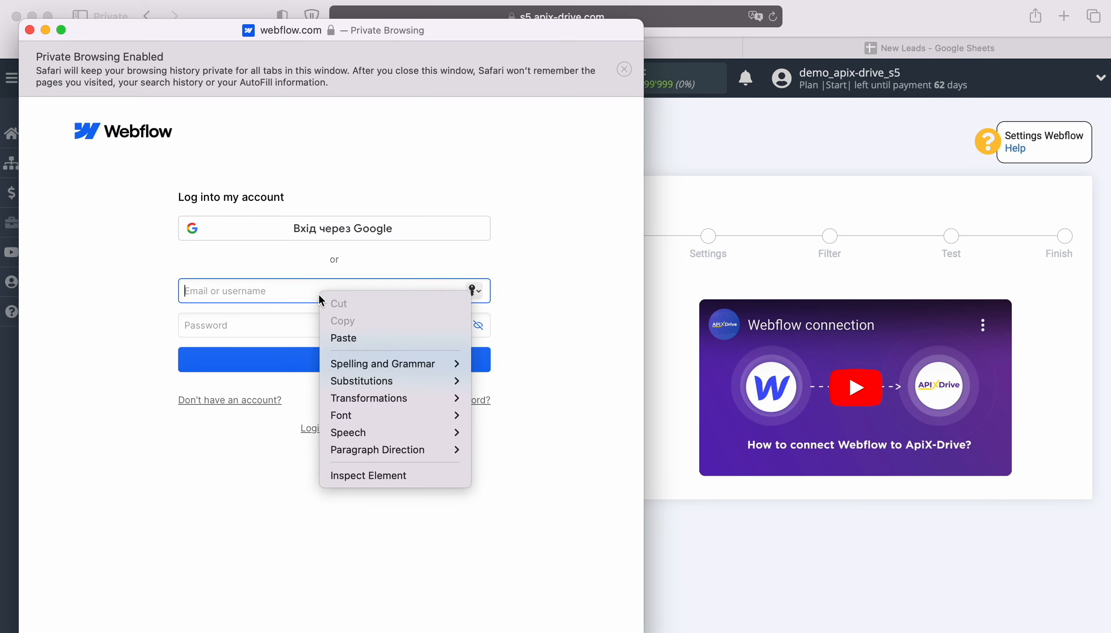
click(348, 338)
click(329, 326)
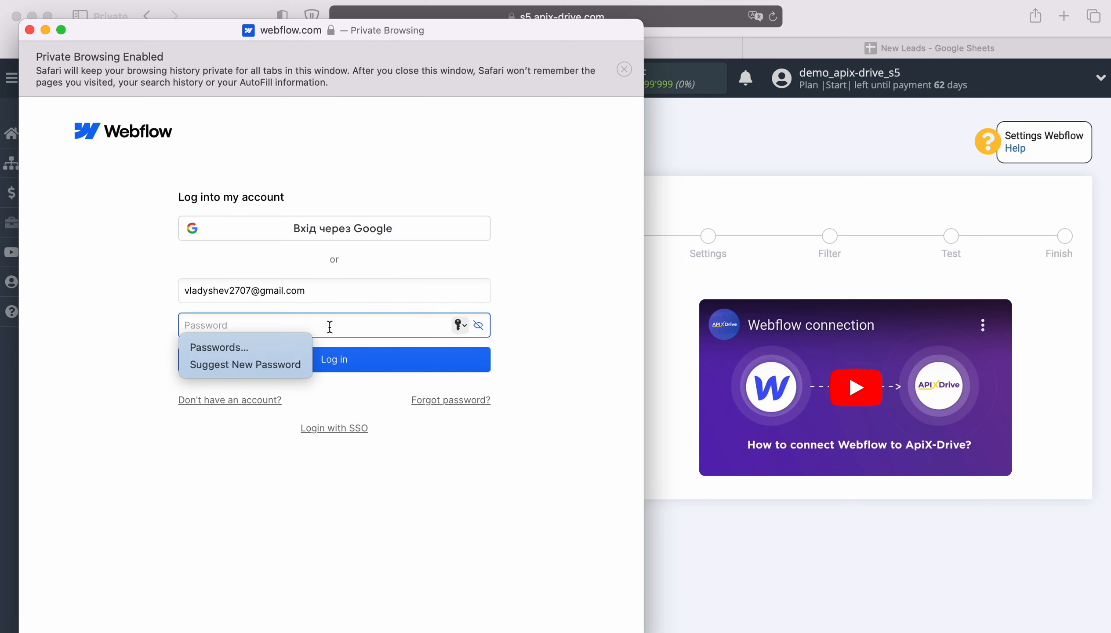
text(•••••••)
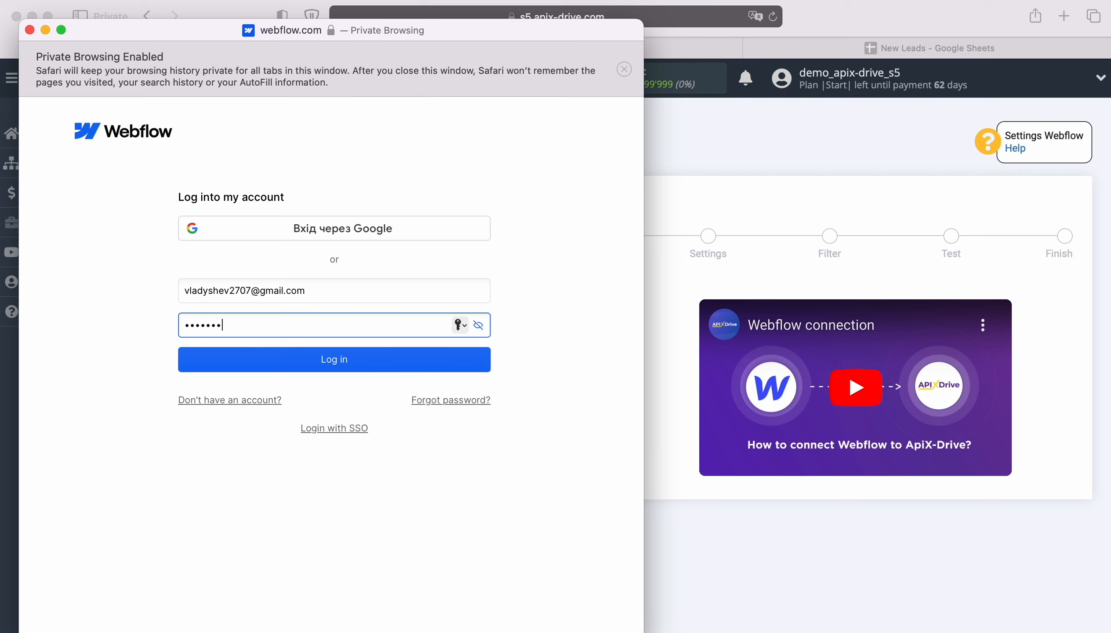
text(•••)
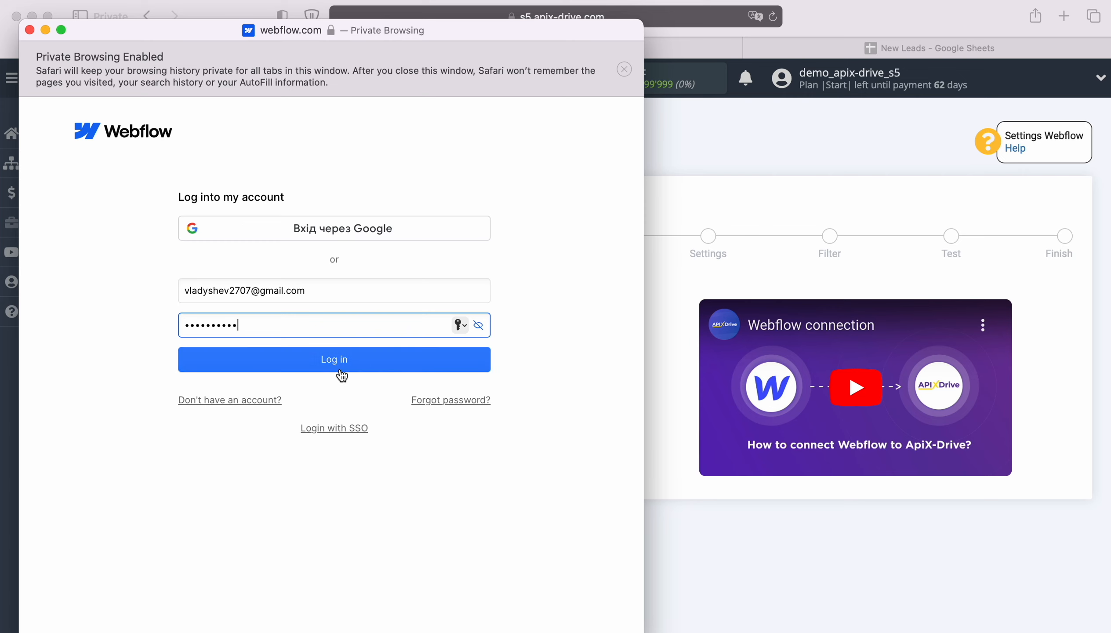
click(341, 371)
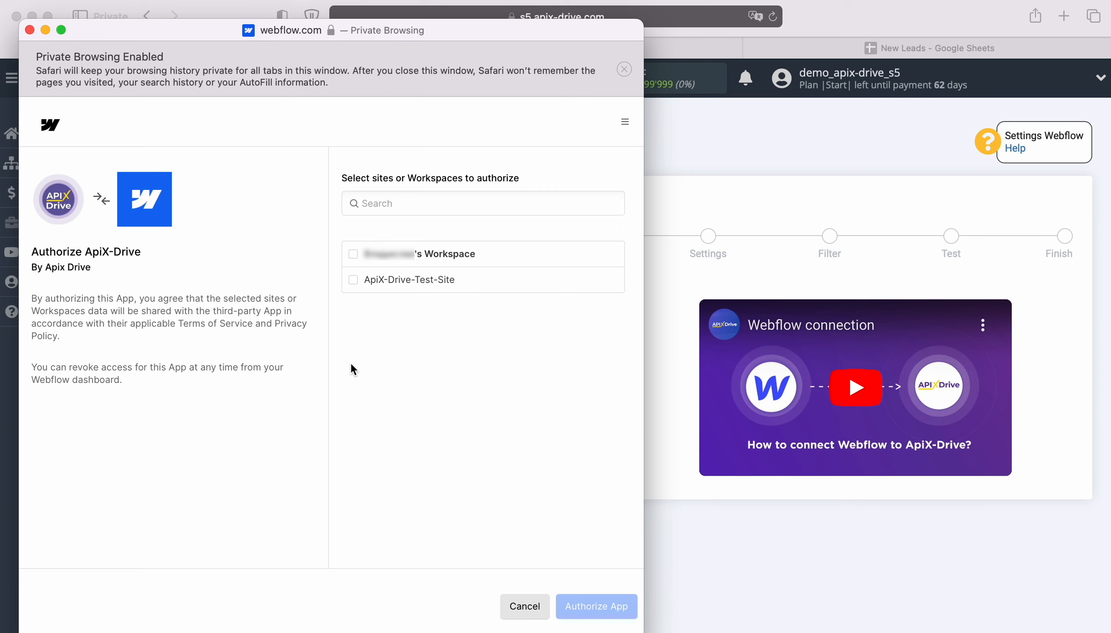
Authorize ApiX-Drive for the whole Webflow workspace and use the newly connected login as the source's access.
click(353, 255)
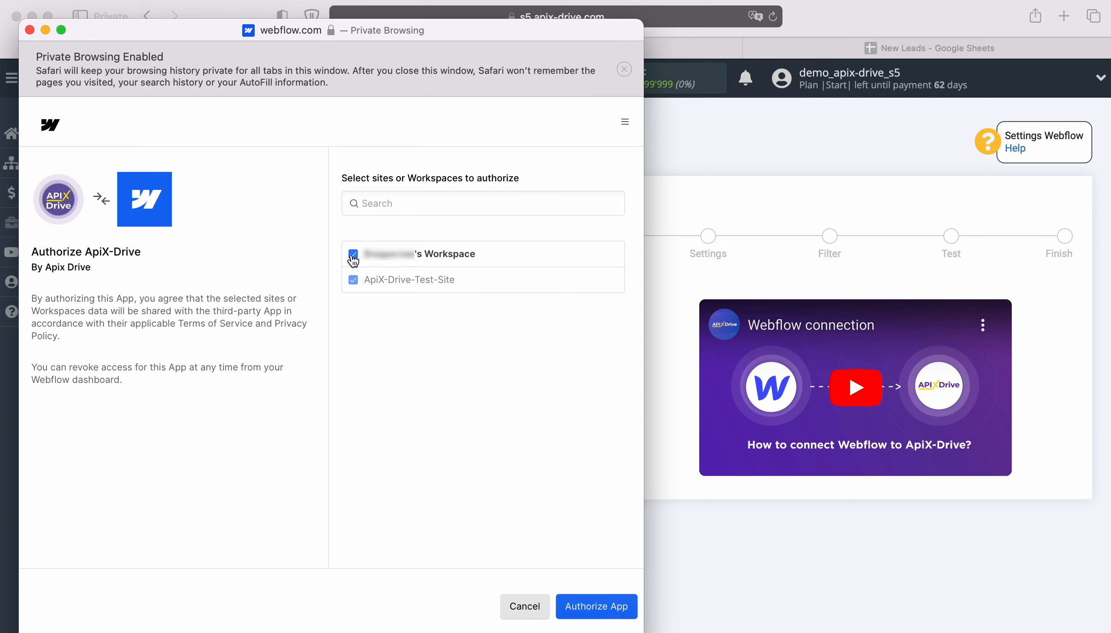
click(588, 606)
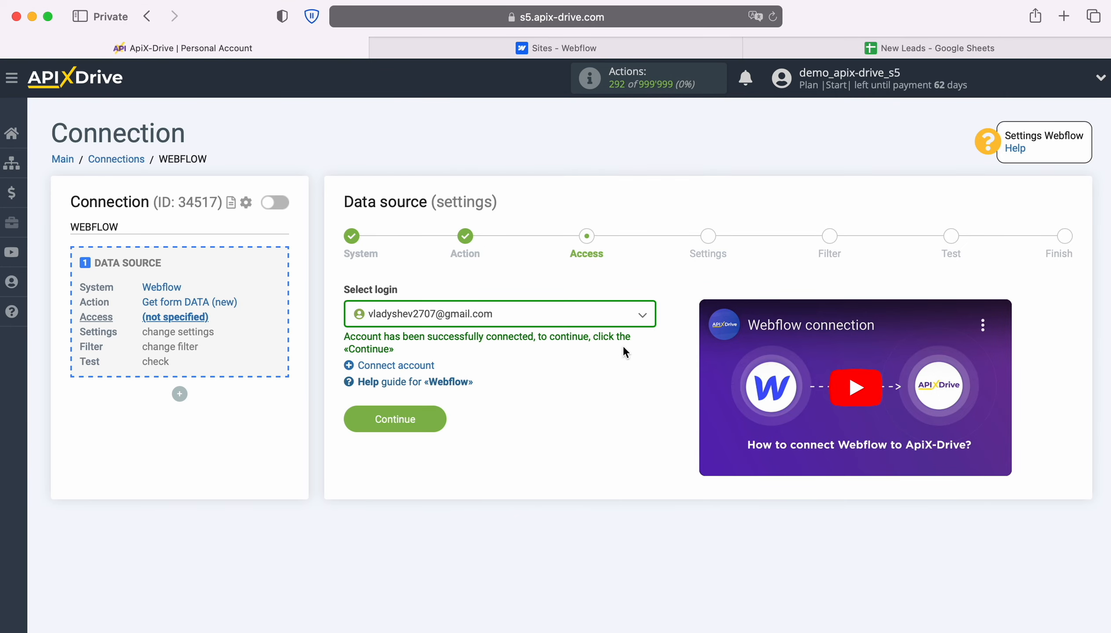
click(642, 317)
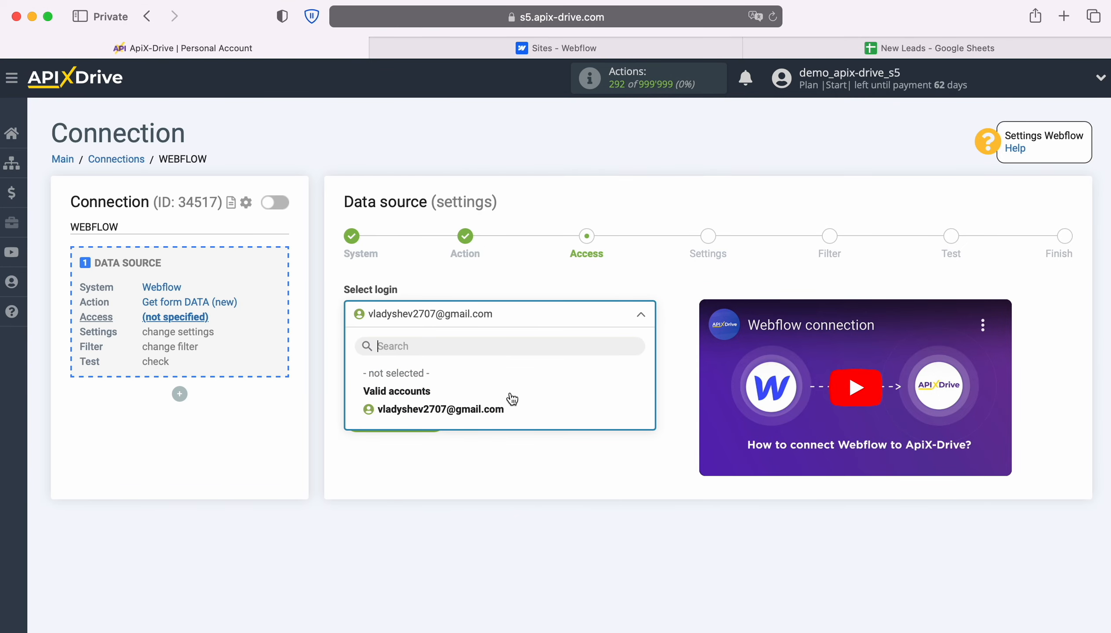
click(491, 407)
click(434, 418)
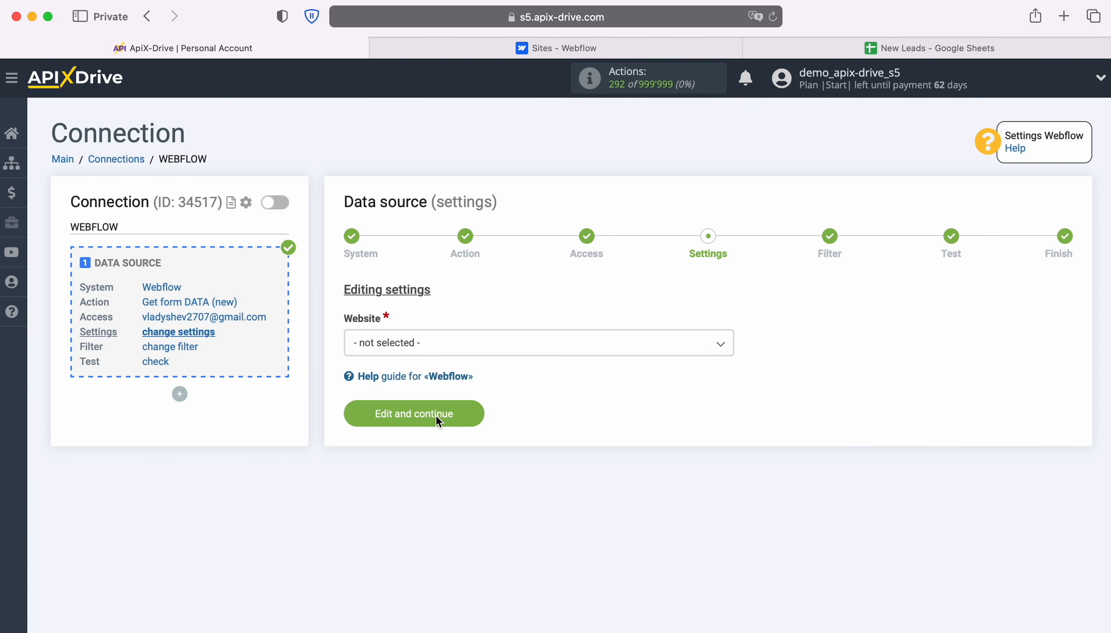
Set the source's website to ApiX-Drive-Test-Site and proceed to the test stage without adding a filter condition.
click(519, 348)
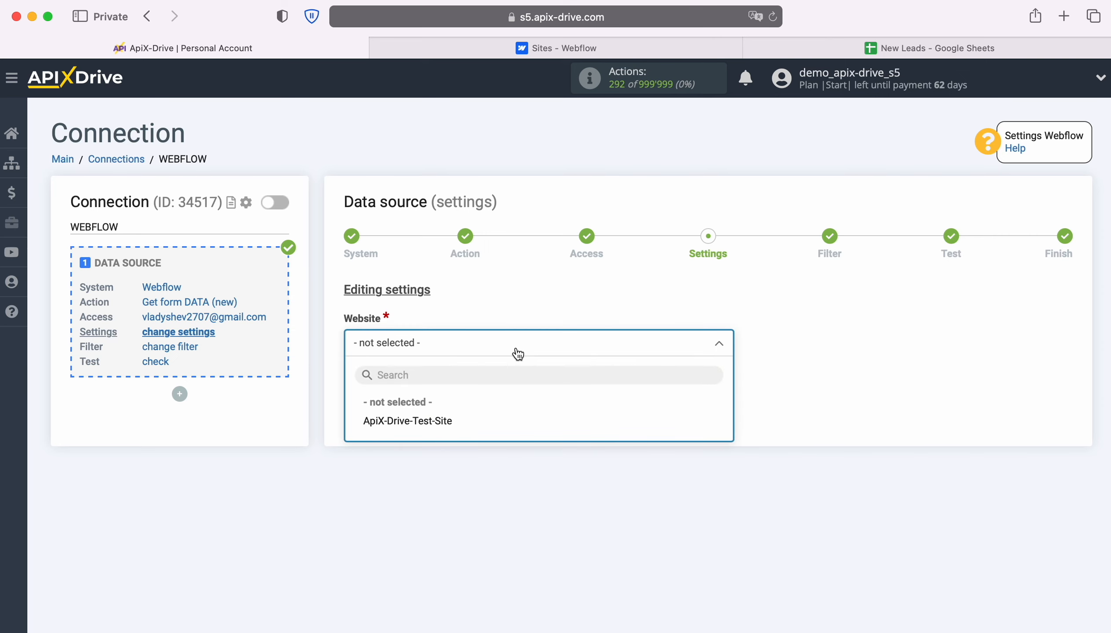
click(449, 422)
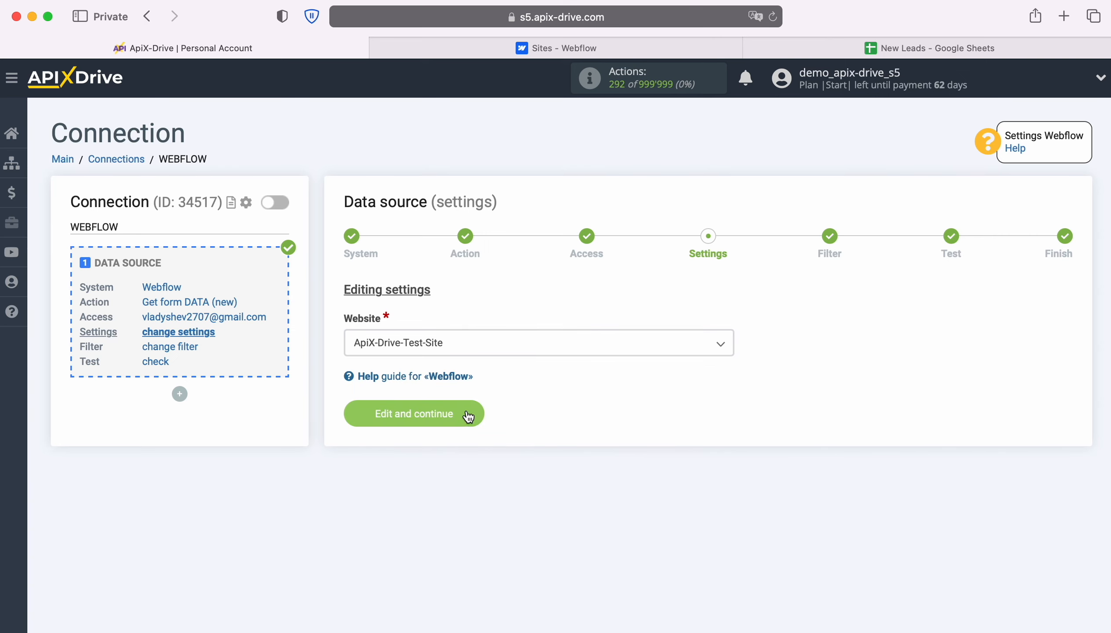
click(467, 414)
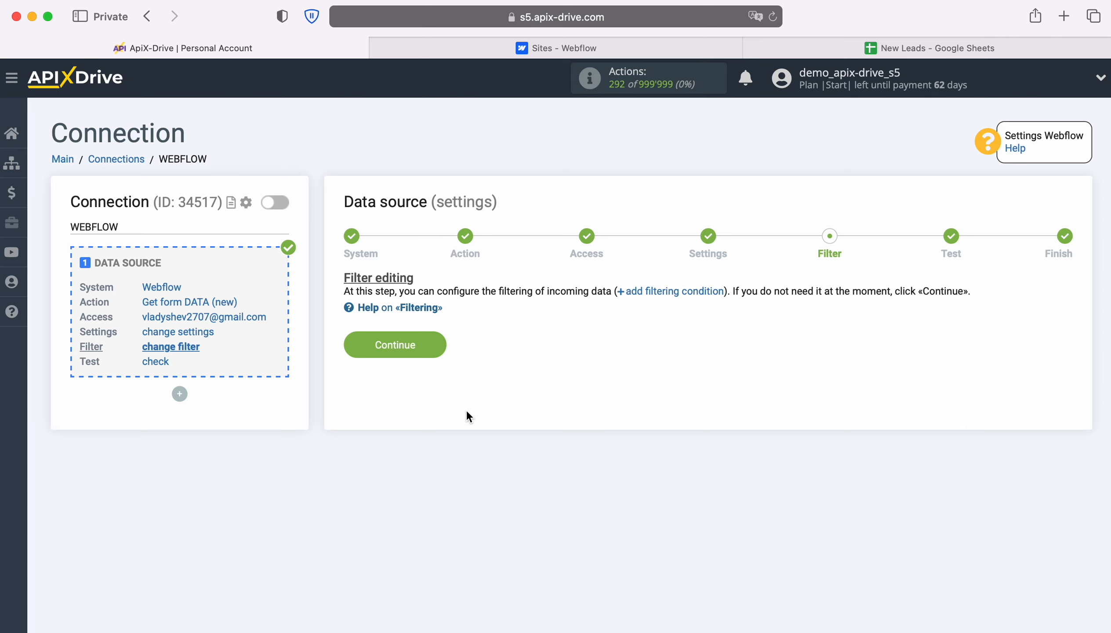
click(437, 341)
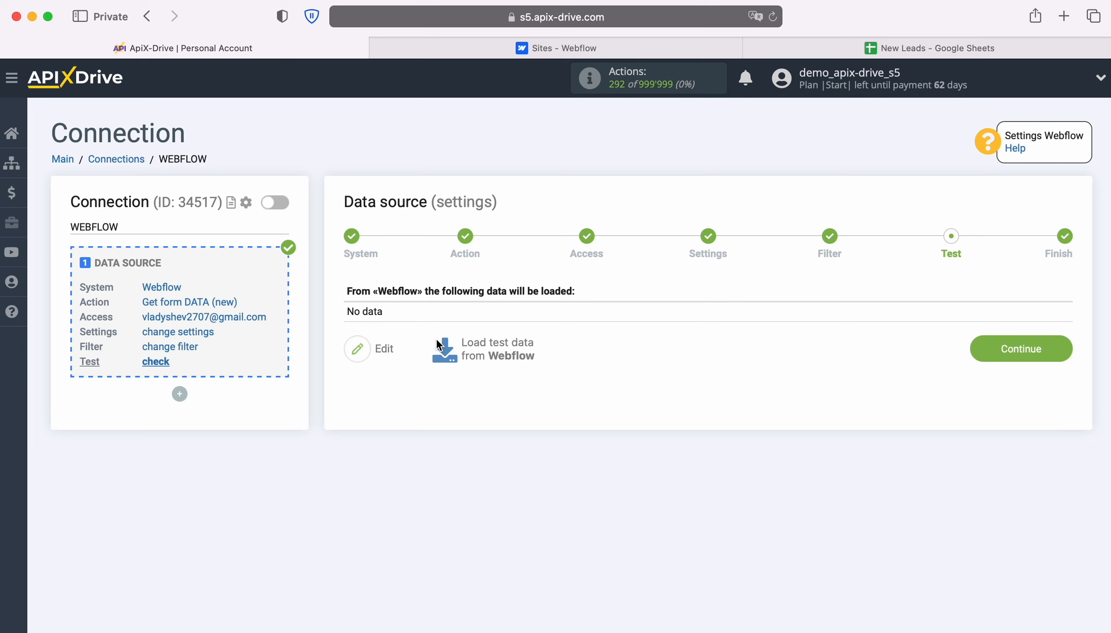
Switch to Webflow, open ApiX-Drive-Test-Site in the designer and visit its published staging page.
click(527, 47)
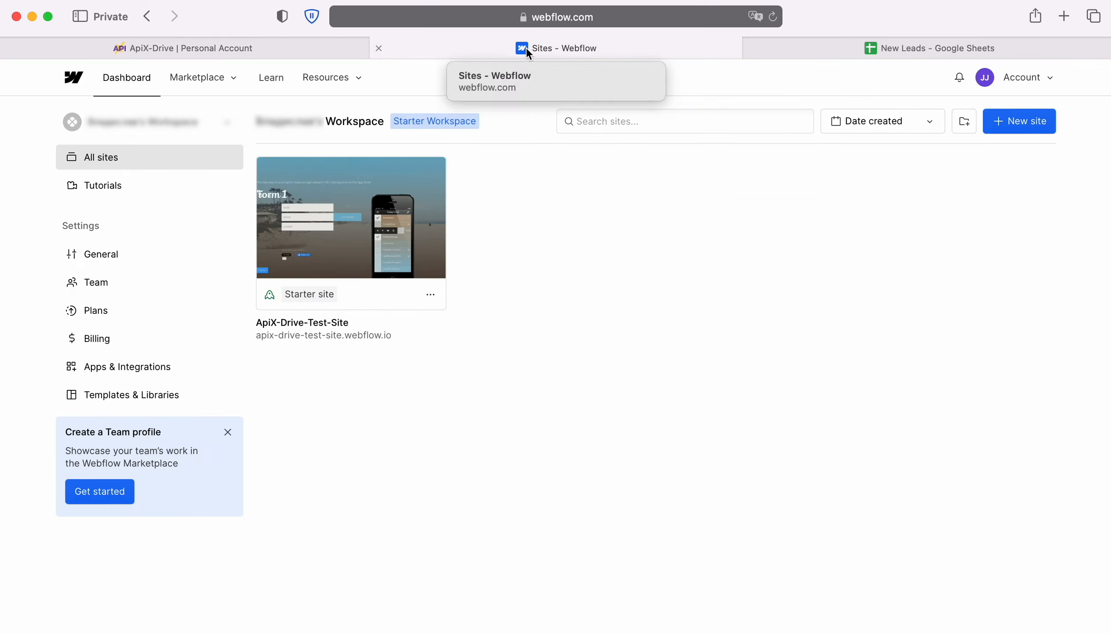
click(343, 216)
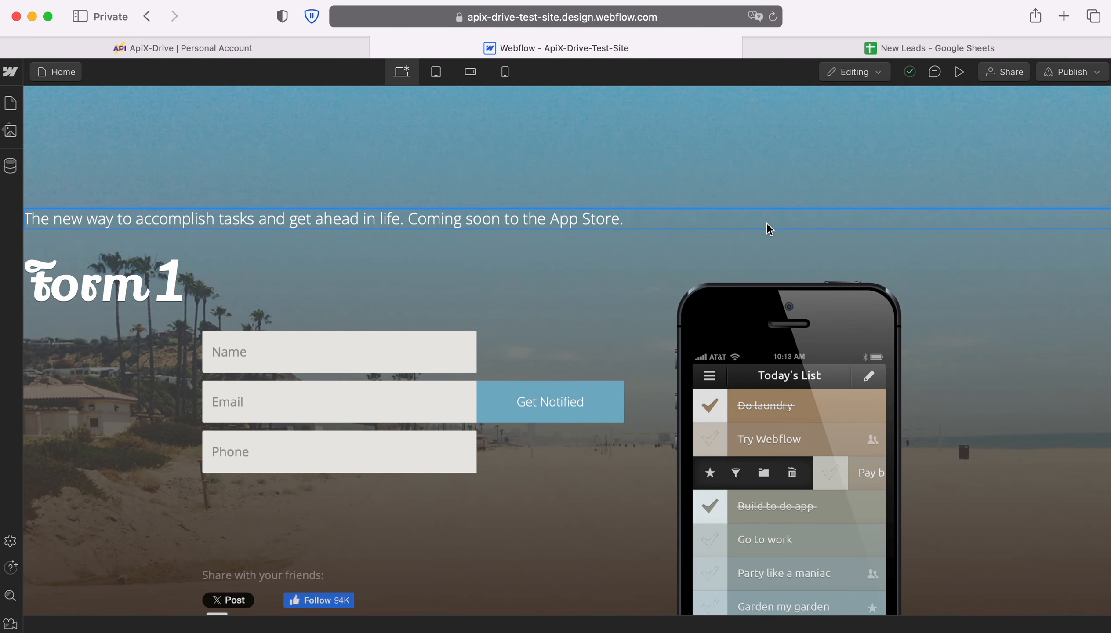
click(1083, 76)
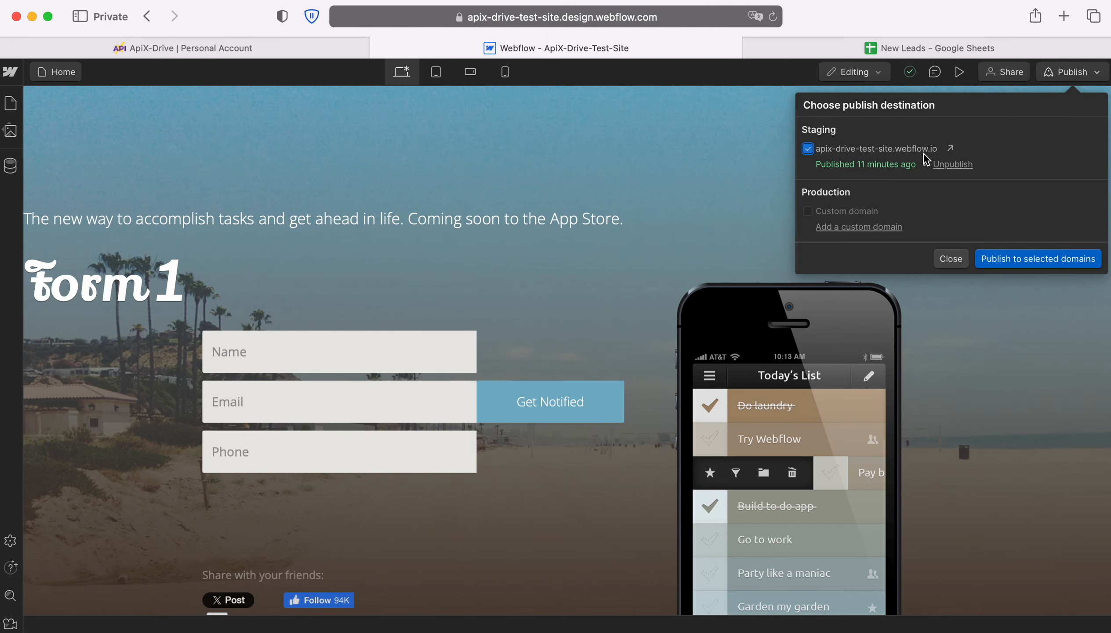
click(949, 150)
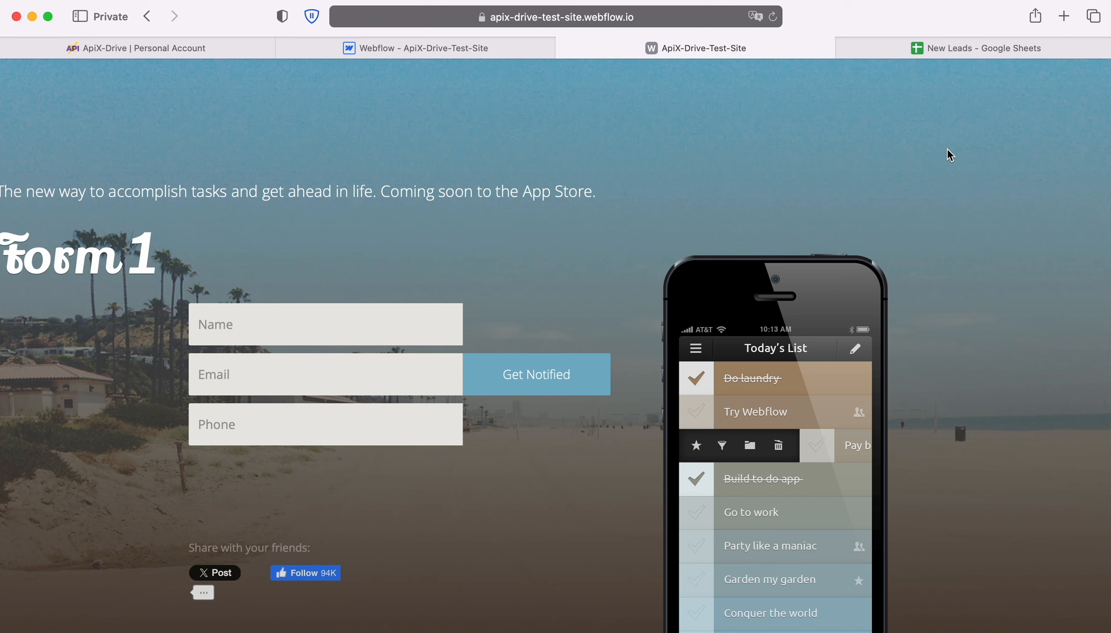
Fill in Form 1 on the published site with a test contact's full name, e-mail and phone number, and submit it.
click(294, 322)
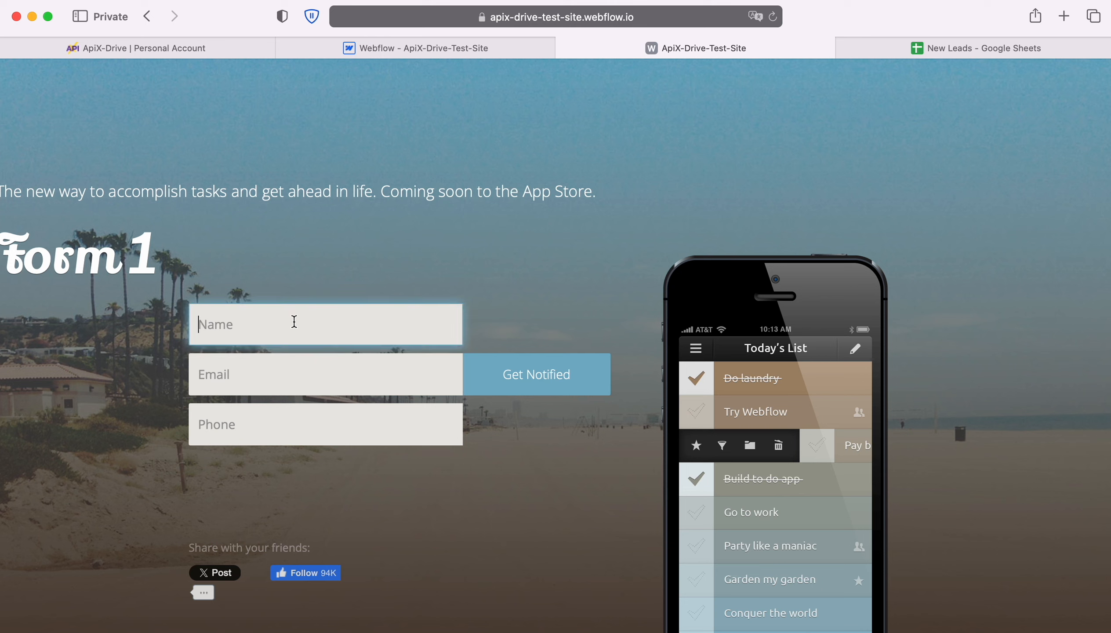
key(Tab)
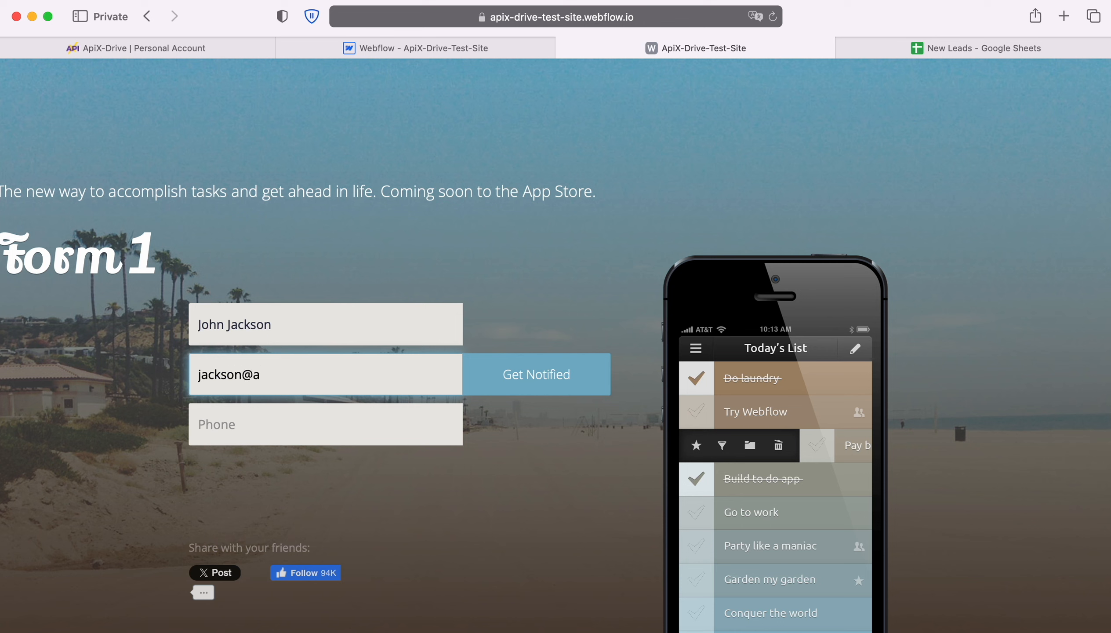
key(Tab)
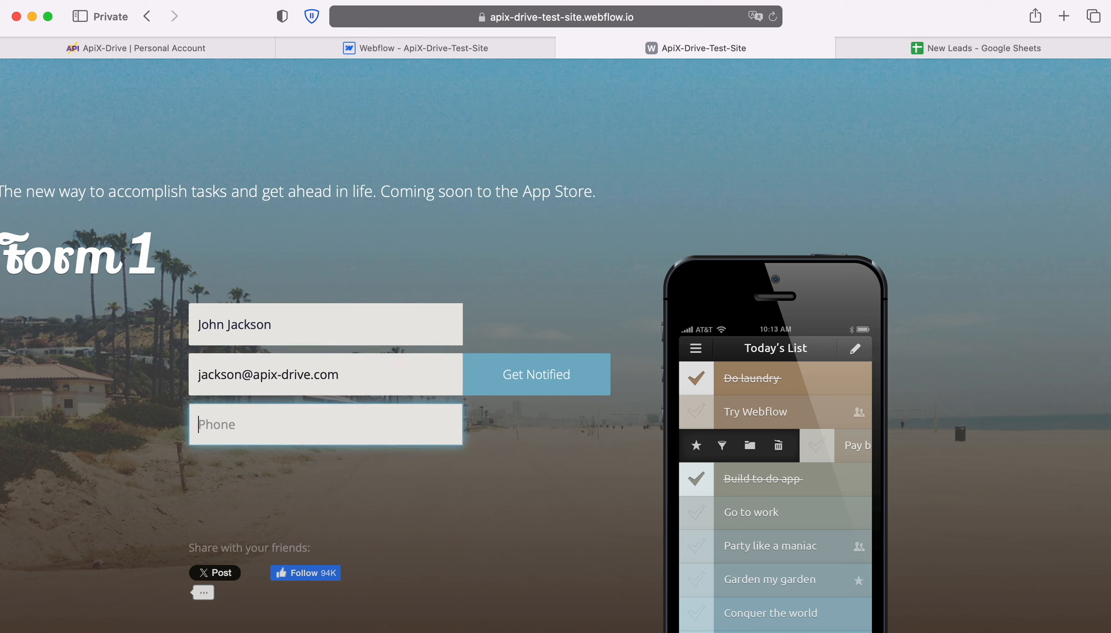
right_click(233, 422)
click(263, 462)
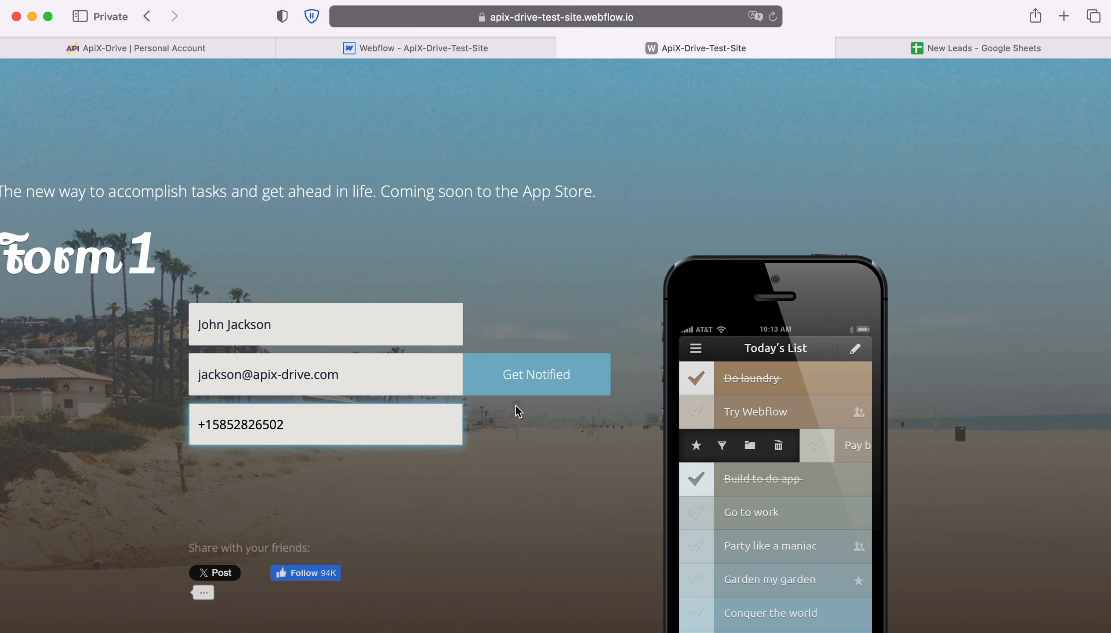
click(531, 382)
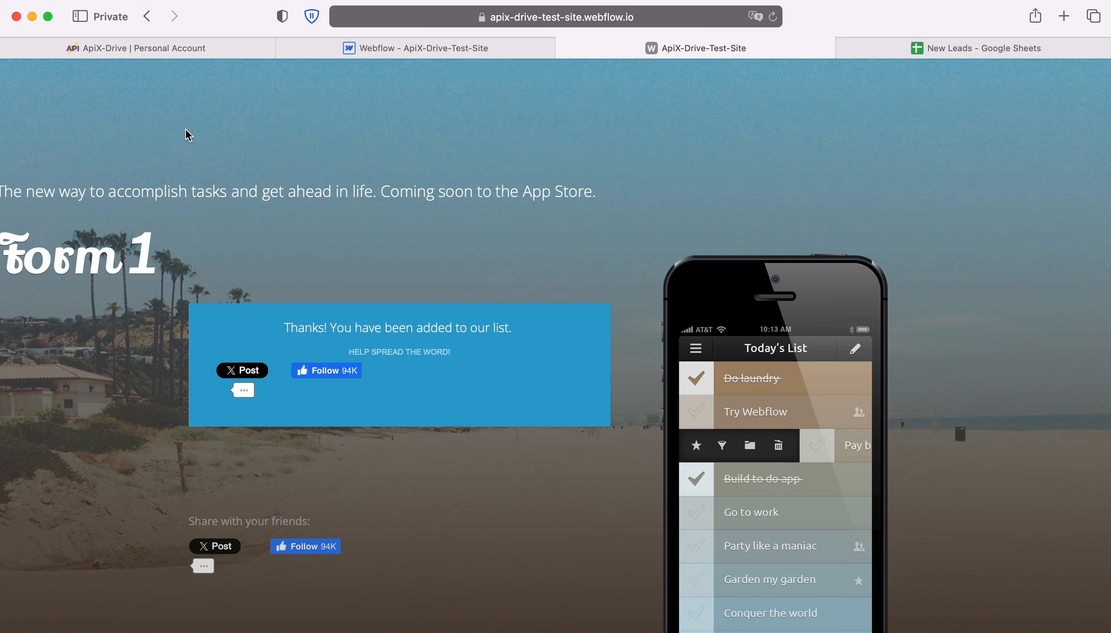
Return to ApiX-Drive and load the test data from Webflow into the source's test stage.
click(149, 46)
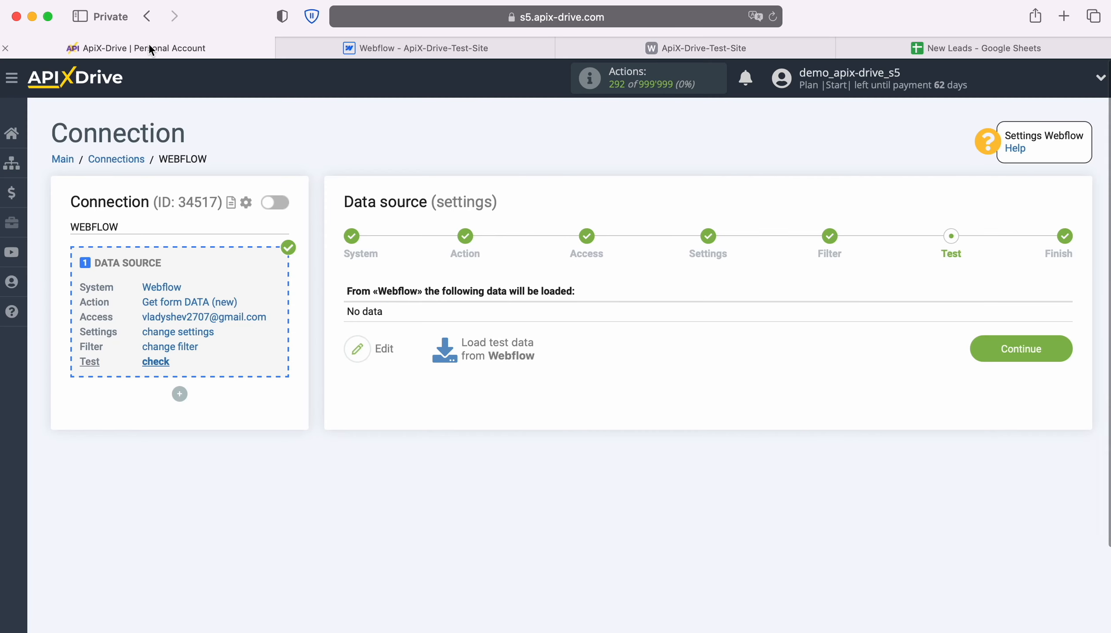
click(493, 348)
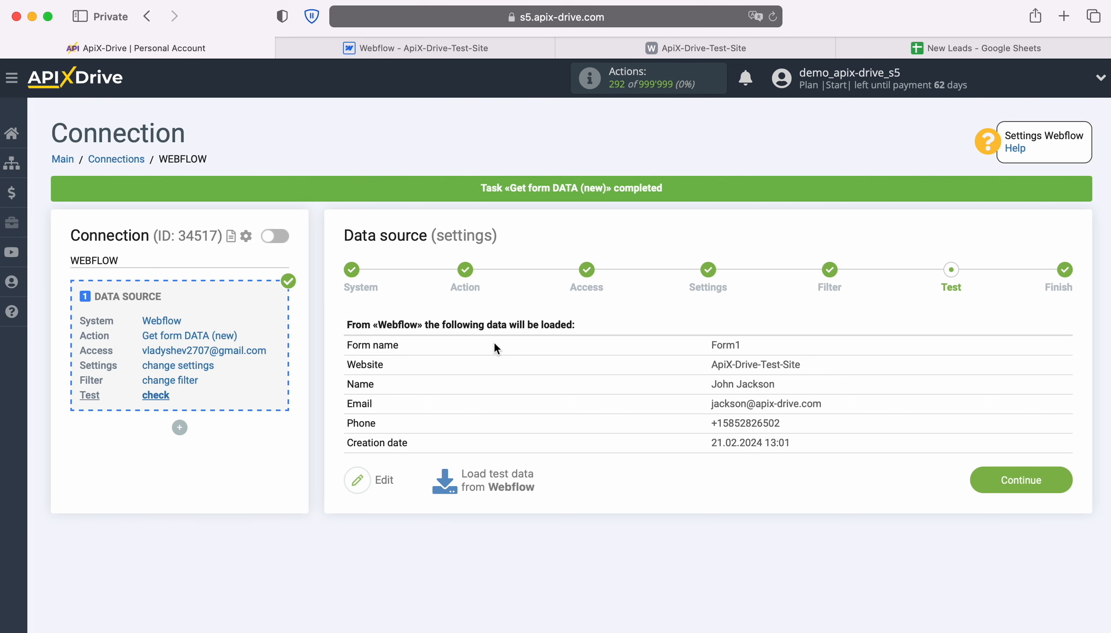
Finish the data source setup, start configuring the data destination and set its system to Google Sheets.
click(1067, 477)
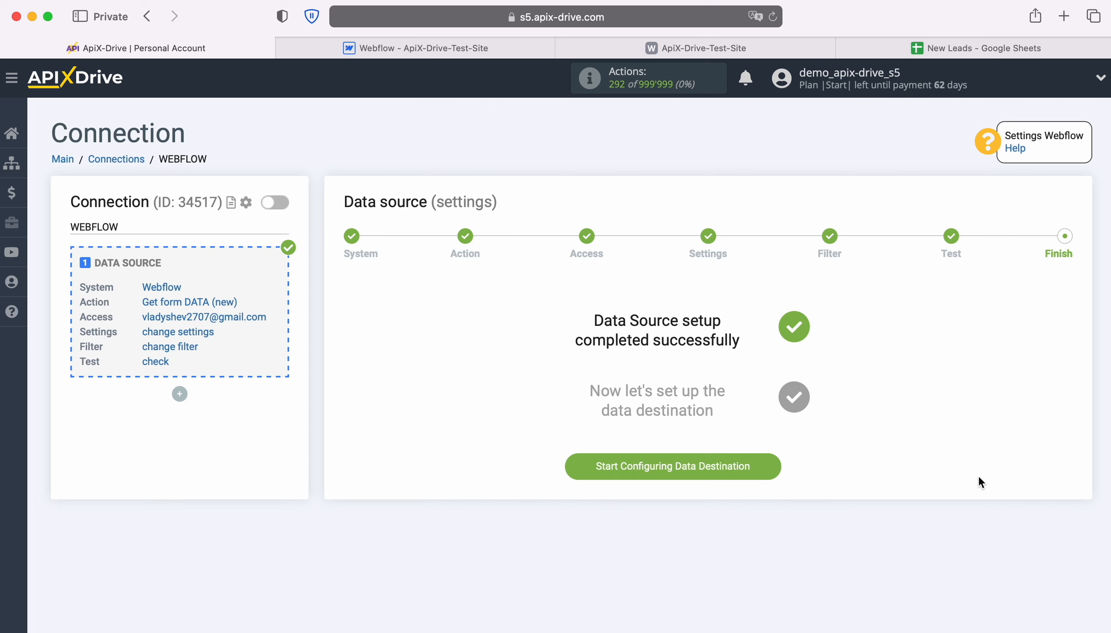
click(776, 464)
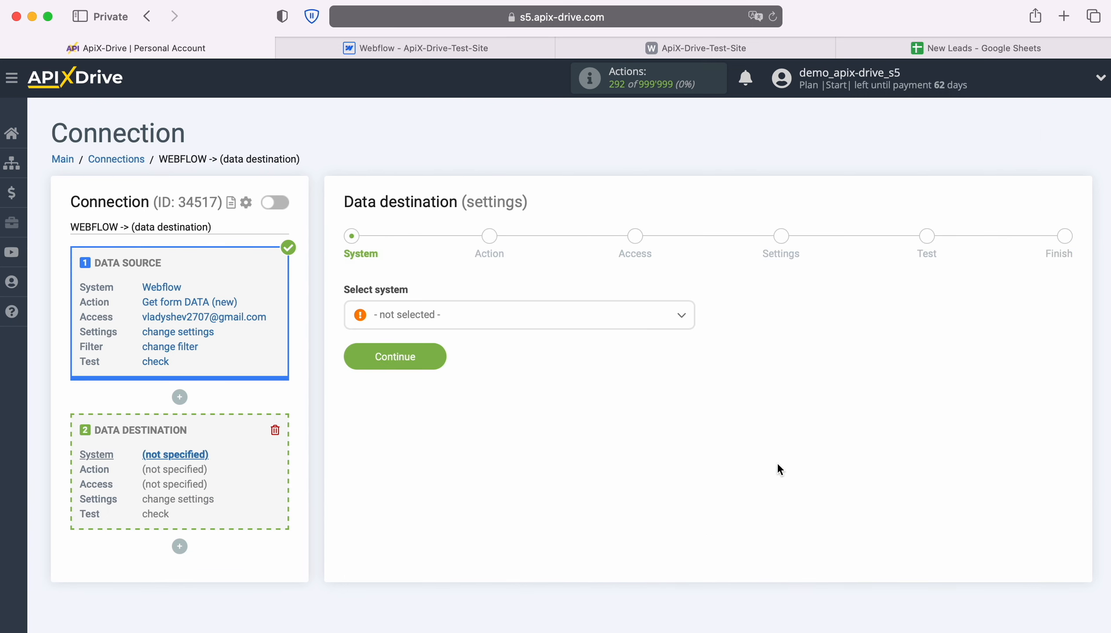
click(660, 314)
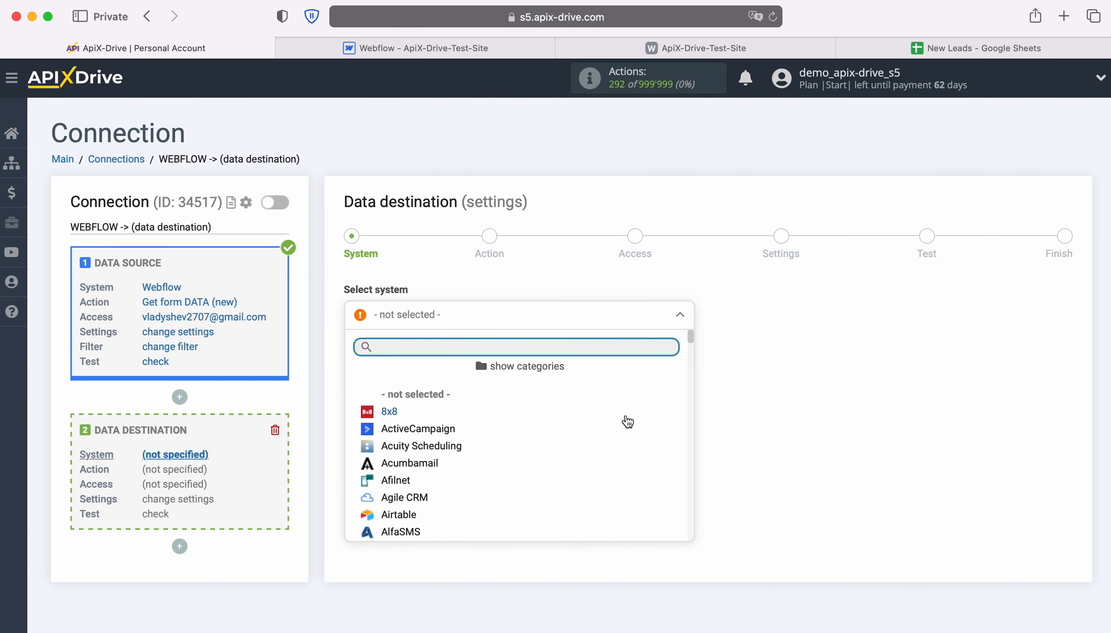
scroll(626, 441, down, 4)
scroll(627, 441, down, 15)
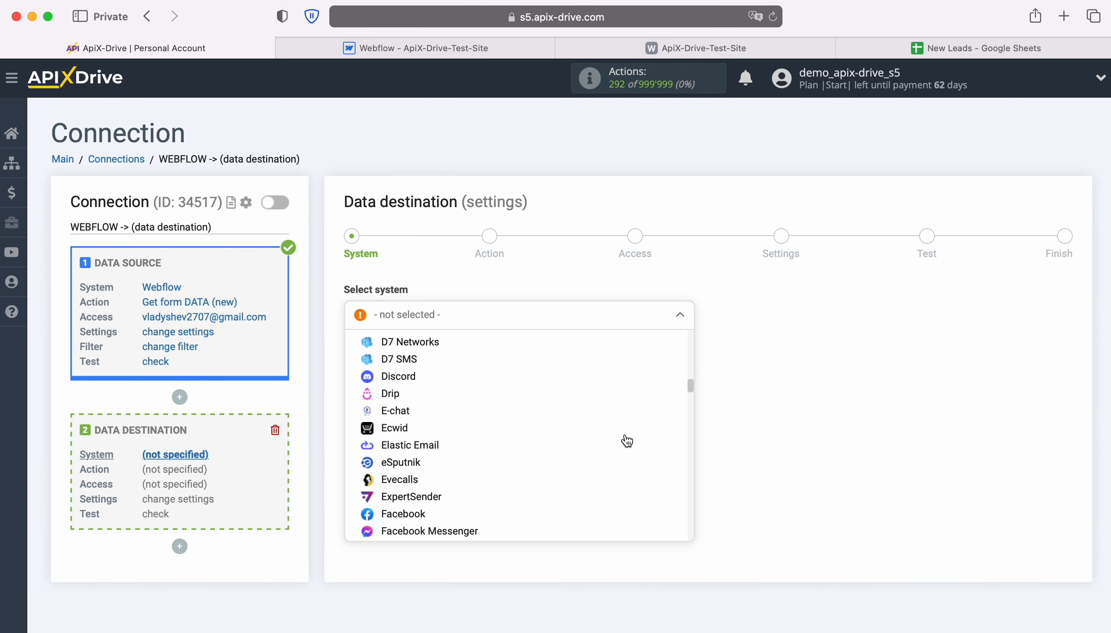
click(434, 470)
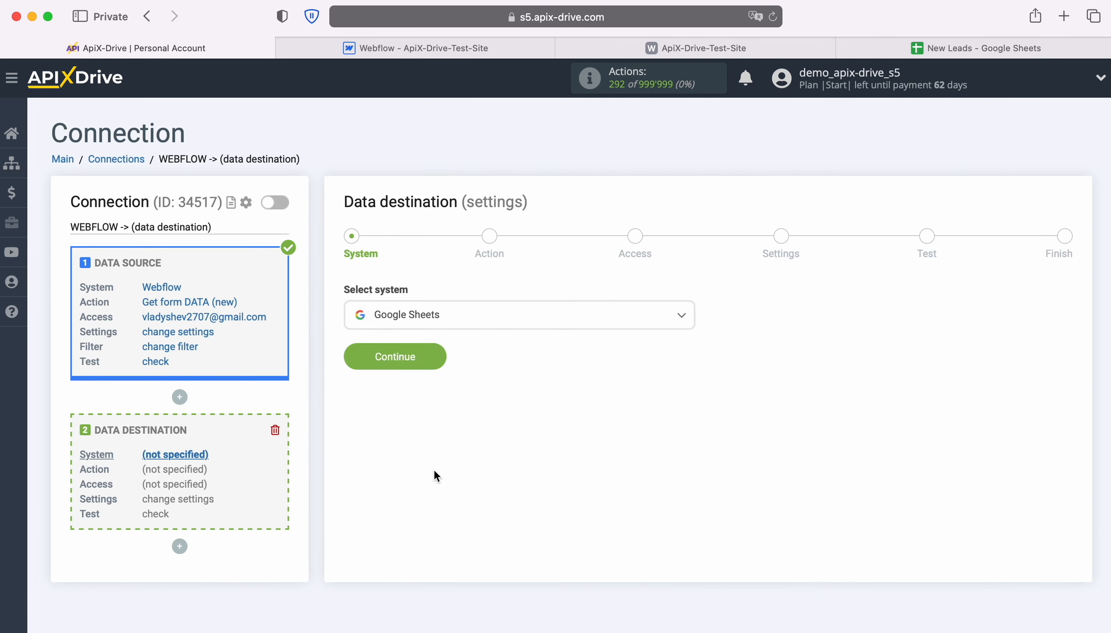
click(433, 354)
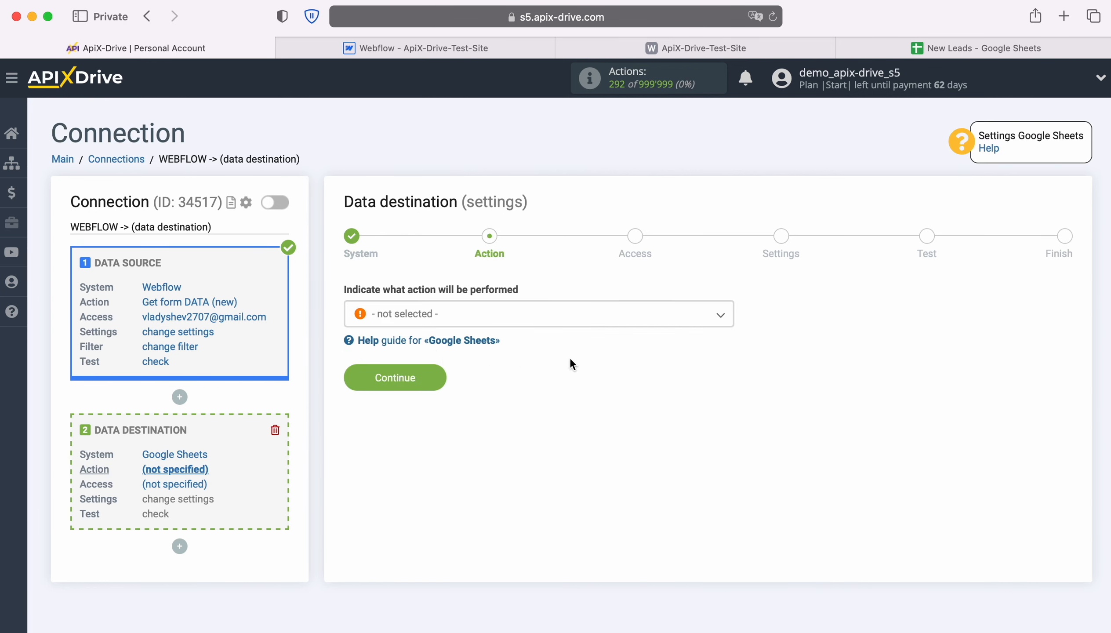
Set the destination's action to Add ROW and proceed to the access stage.
click(631, 312)
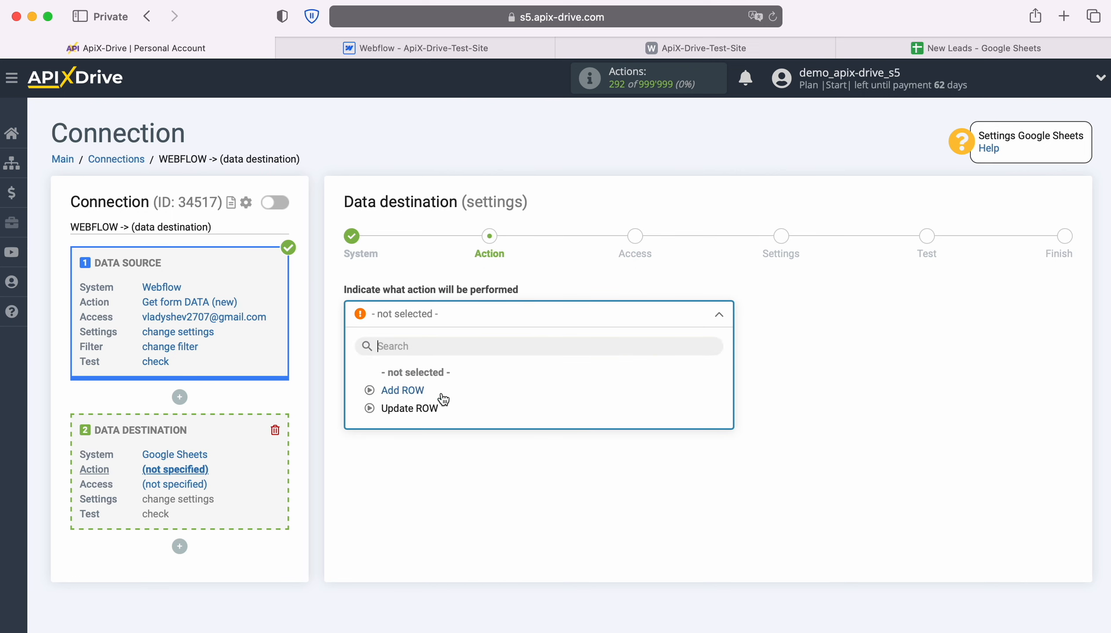
click(402, 391)
click(435, 378)
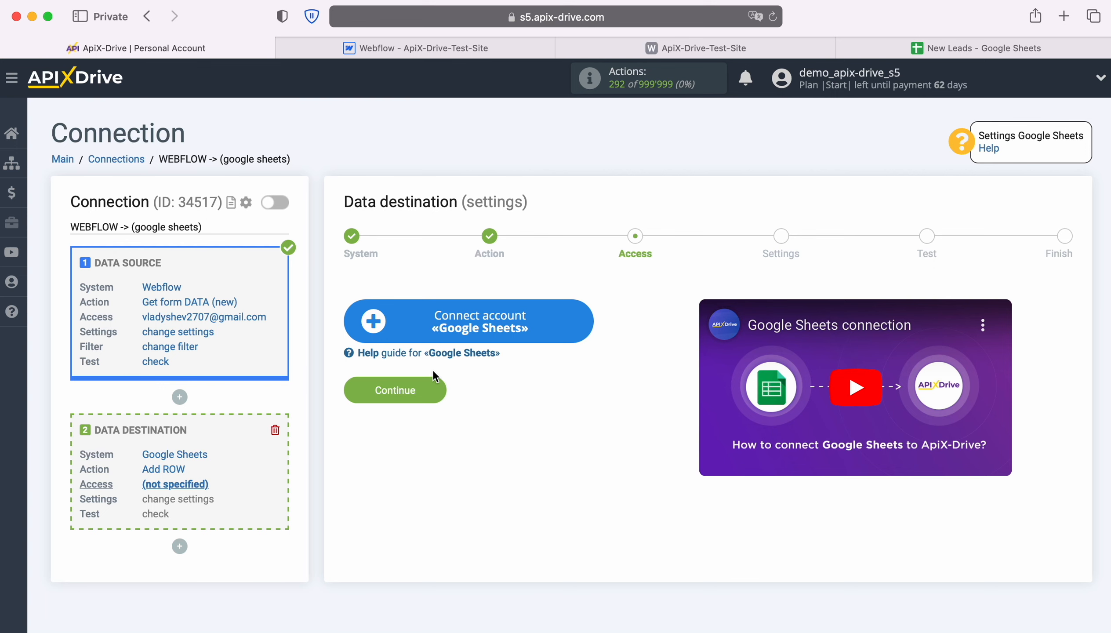
Start connecting a Google Sheets account and sign in to Google with the saved account e-mail and password.
click(584, 321)
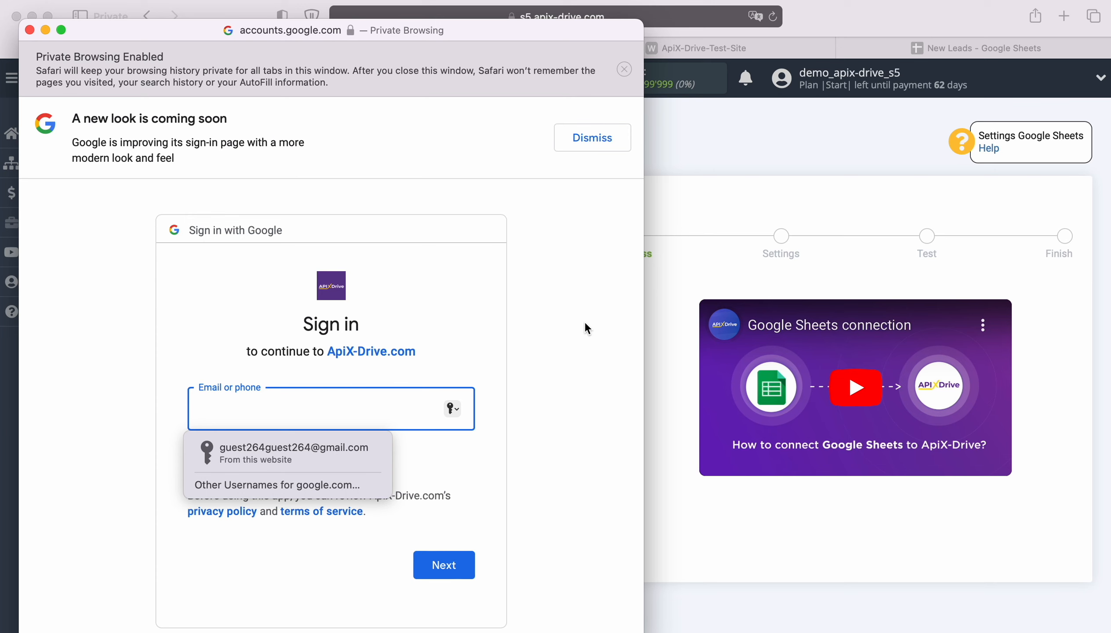
click(358, 449)
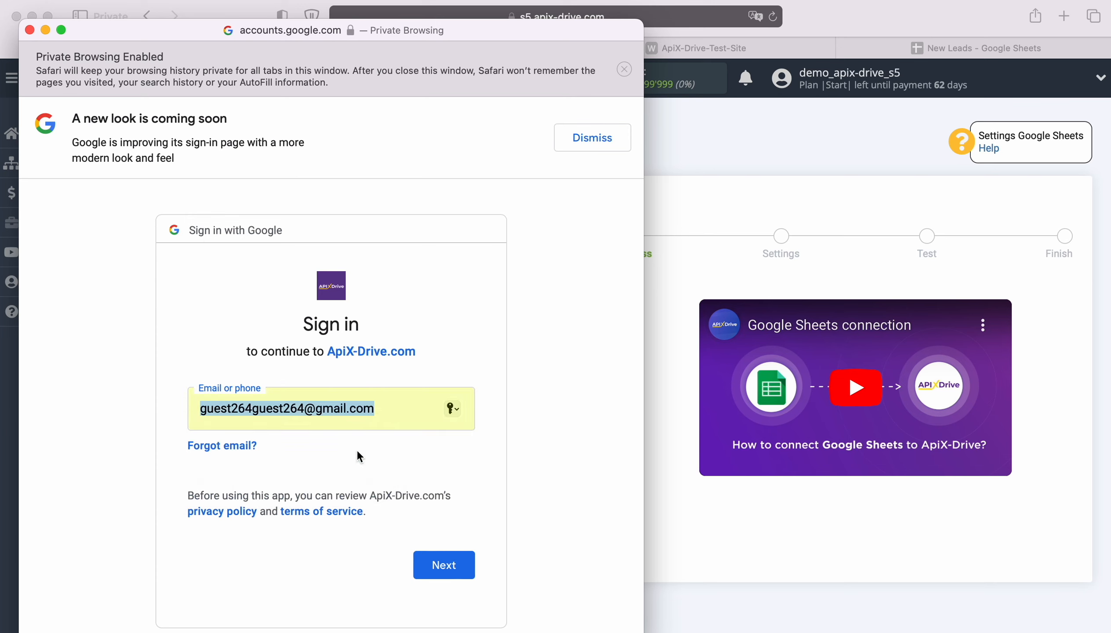
click(463, 563)
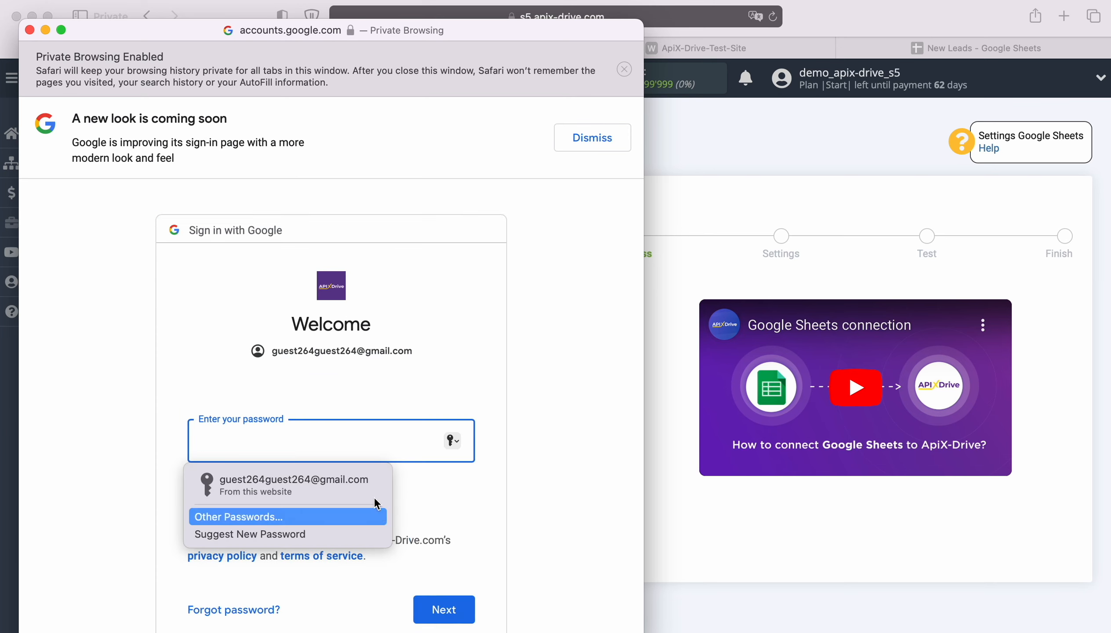
click(363, 483)
click(460, 600)
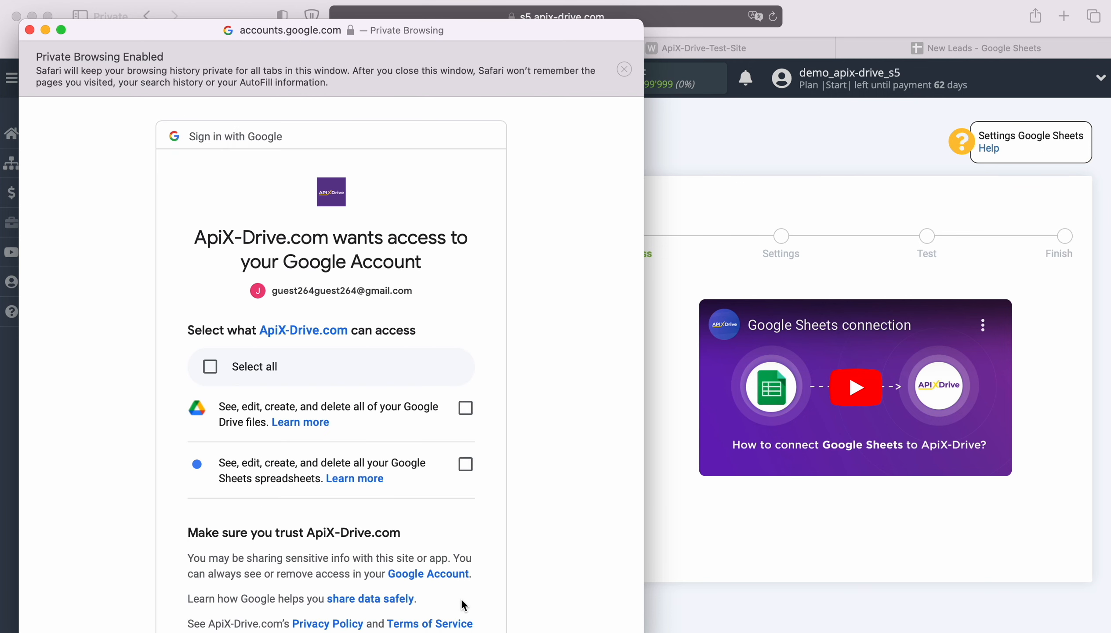
Grant ApiX-Drive access to all Google Drive files and Google Sheets spreadsheets and approve the request.
click(470, 414)
click(466, 468)
scroll(525, 477, down, 5)
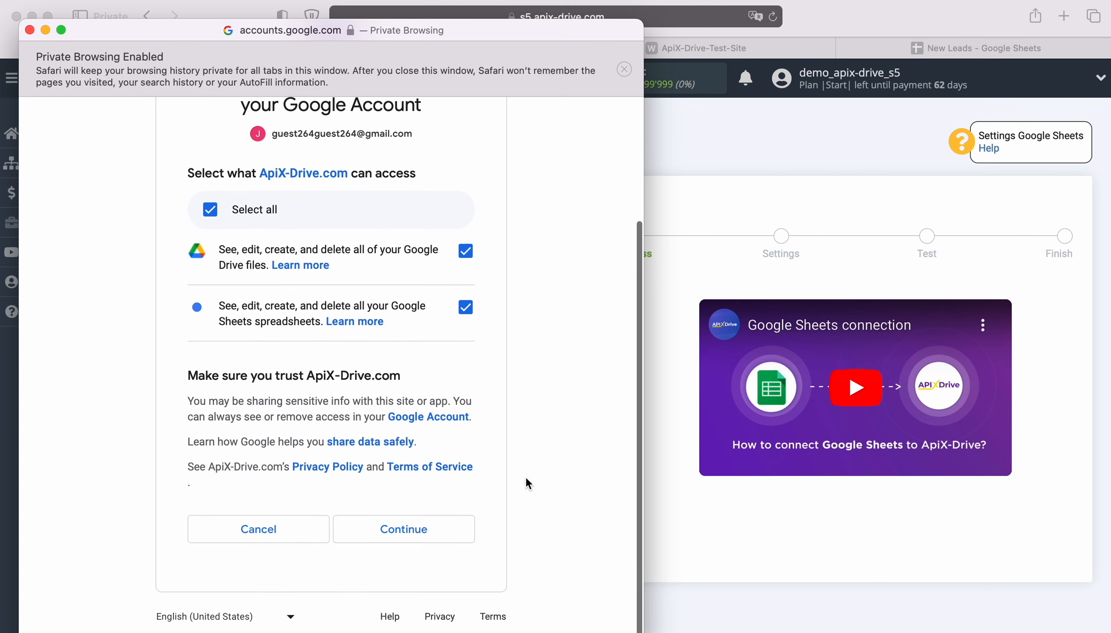
click(462, 531)
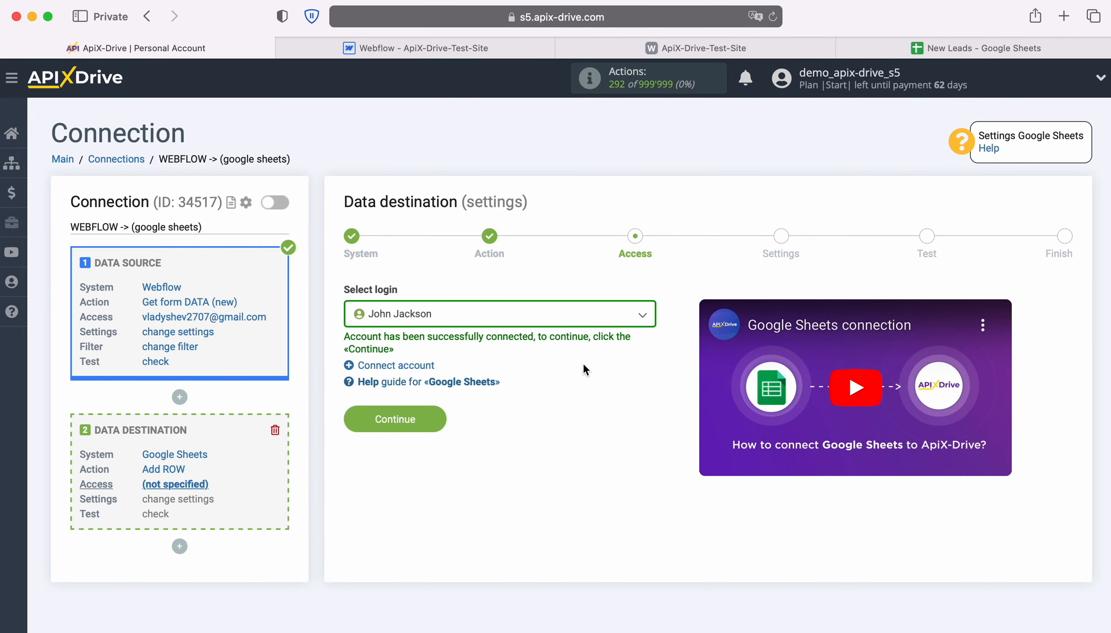
Choose the newly connected Google account as the destination's login and proceed to the settings stage.
click(626, 324)
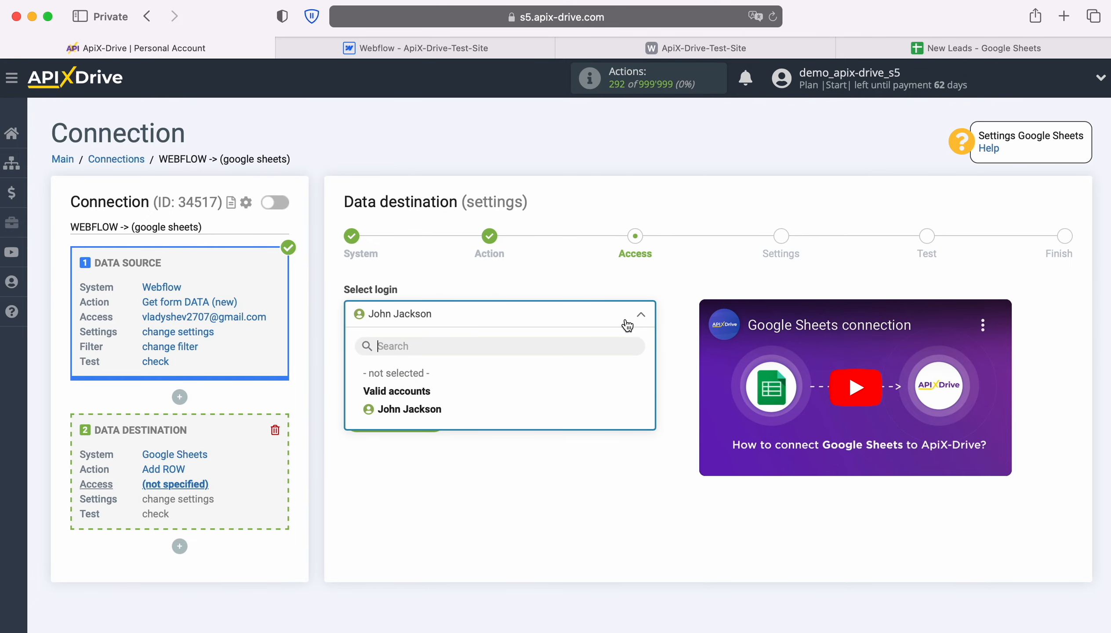
click(440, 409)
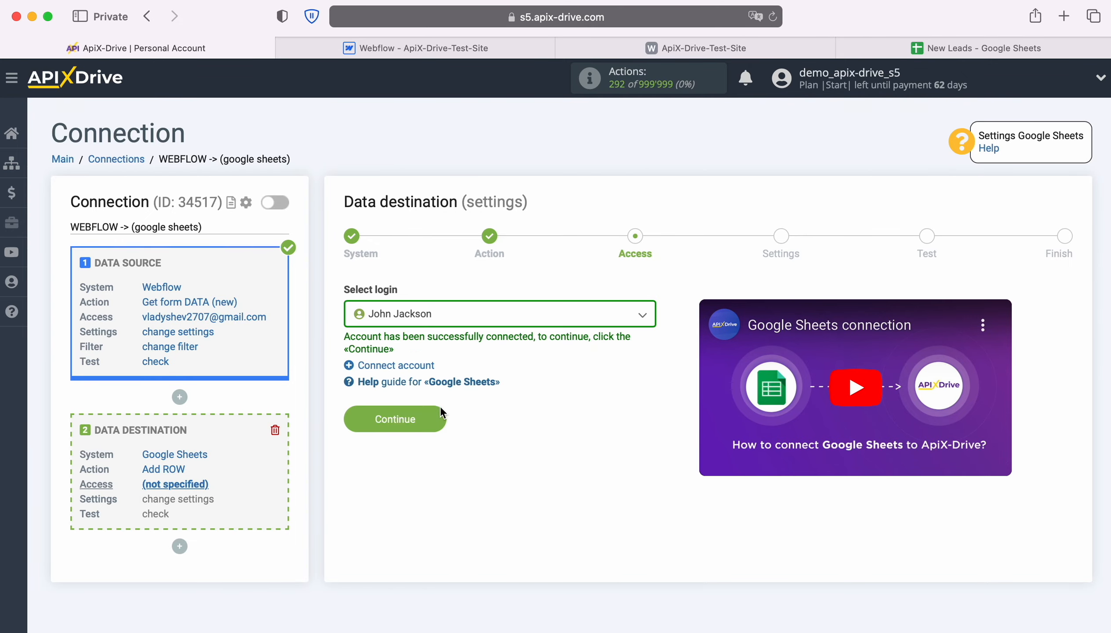
click(436, 420)
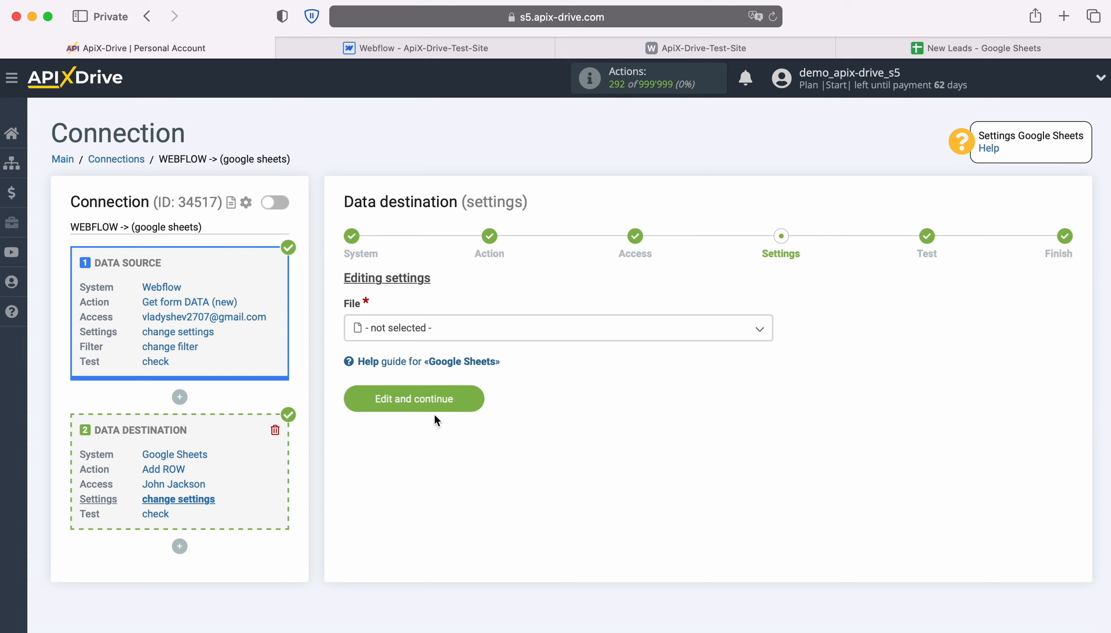
Set both the destination's file and its sheet to New Leads.
click(456, 332)
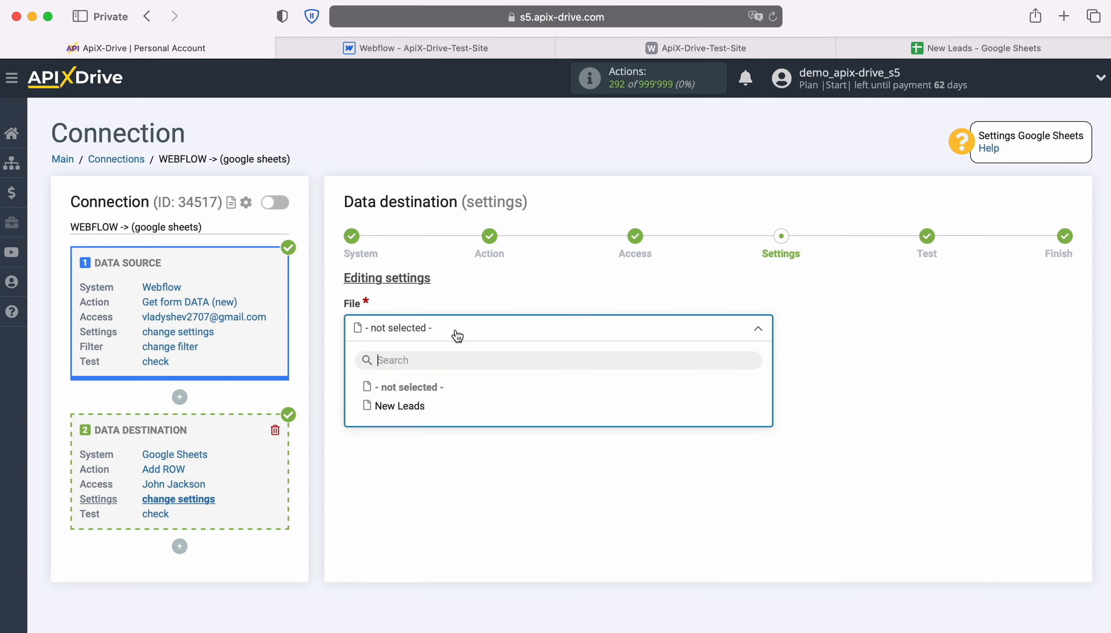
click(419, 415)
click(421, 397)
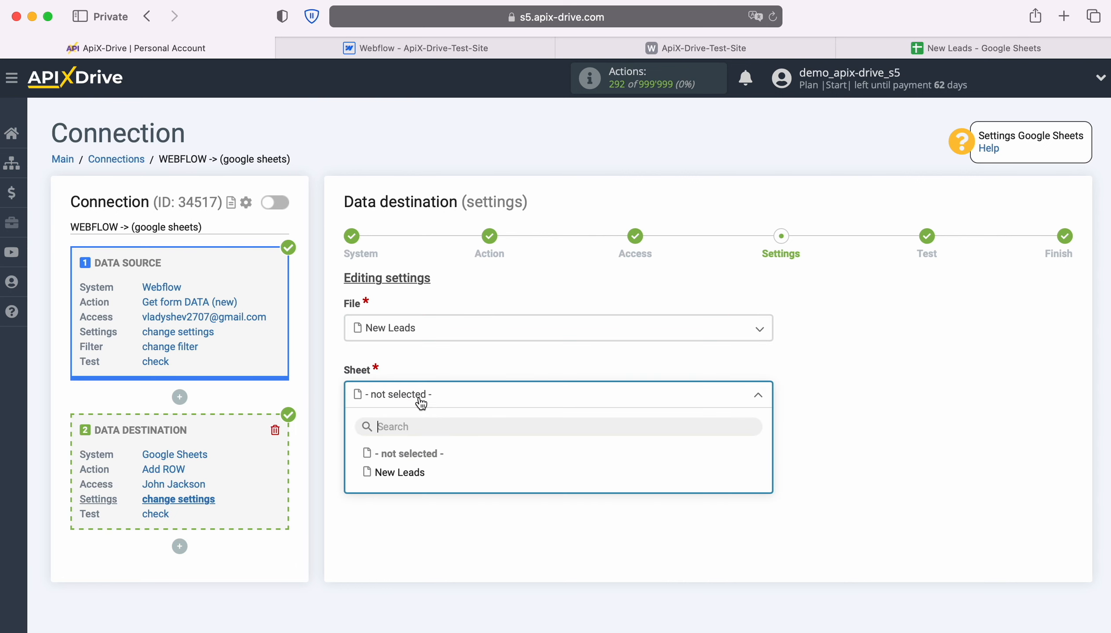
click(399, 472)
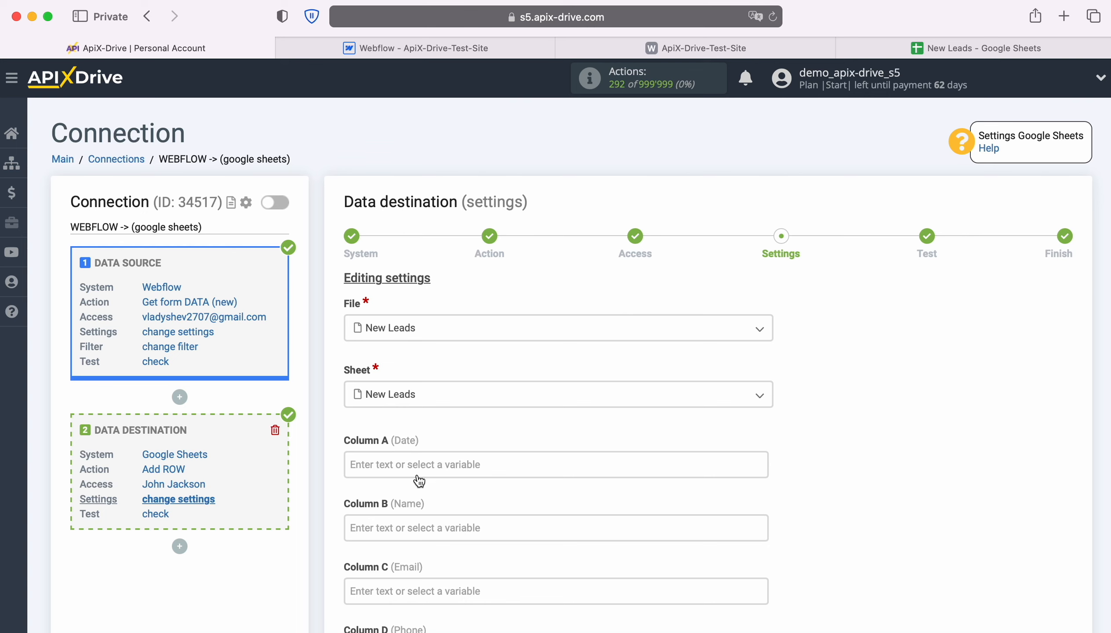
Map Column A (Date) to Webflow's Creation date variable and Column B (Name) to its Name variable.
click(408, 465)
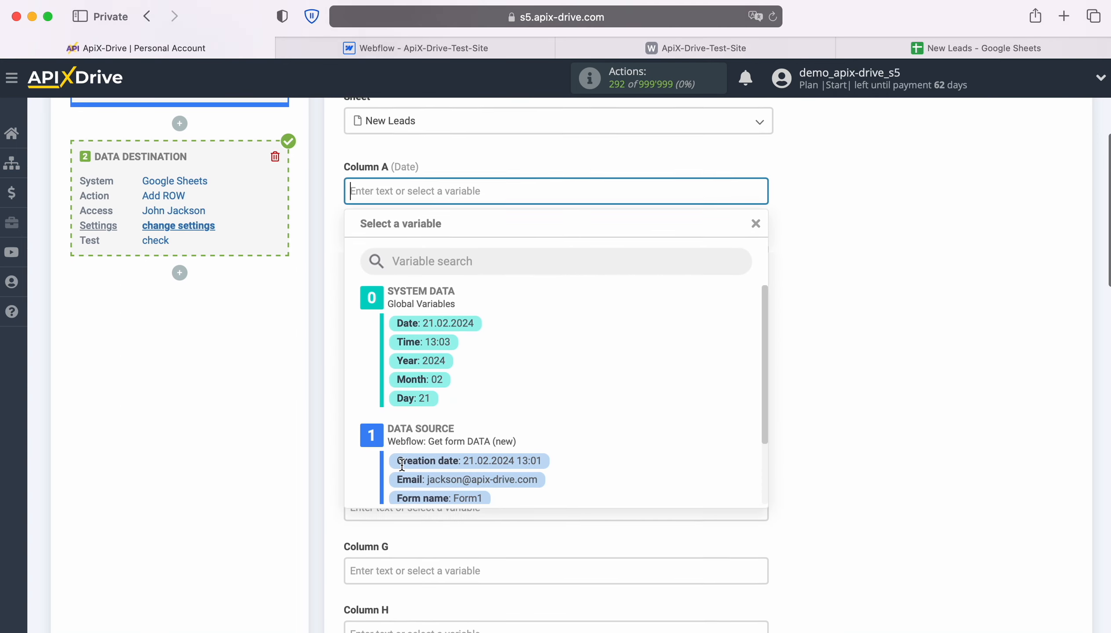
scroll(650, 396, down, 2)
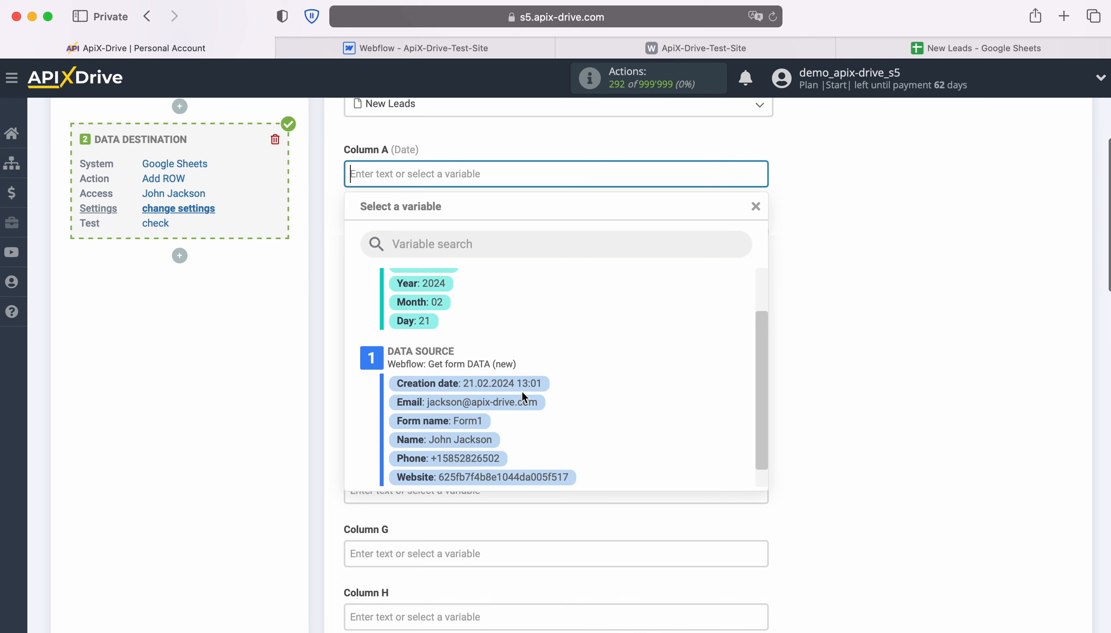
click(505, 385)
click(413, 247)
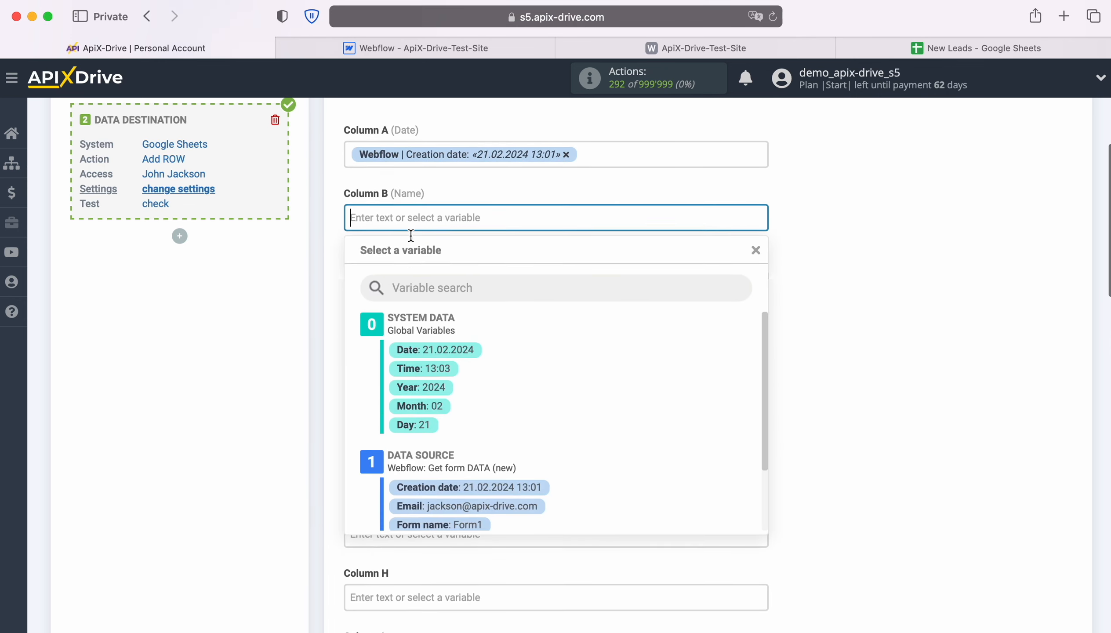
scroll(664, 374, down, 3)
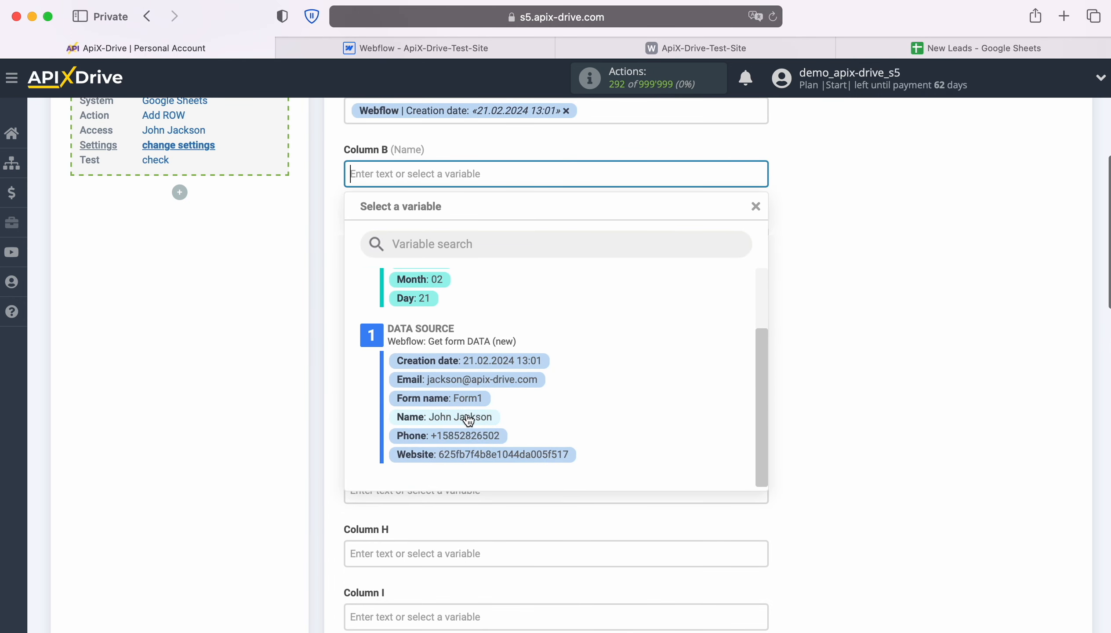
click(465, 416)
Map Column C (Email) to Webflow's Email variable and Column D (Phone) to its Phone variable.
click(428, 238)
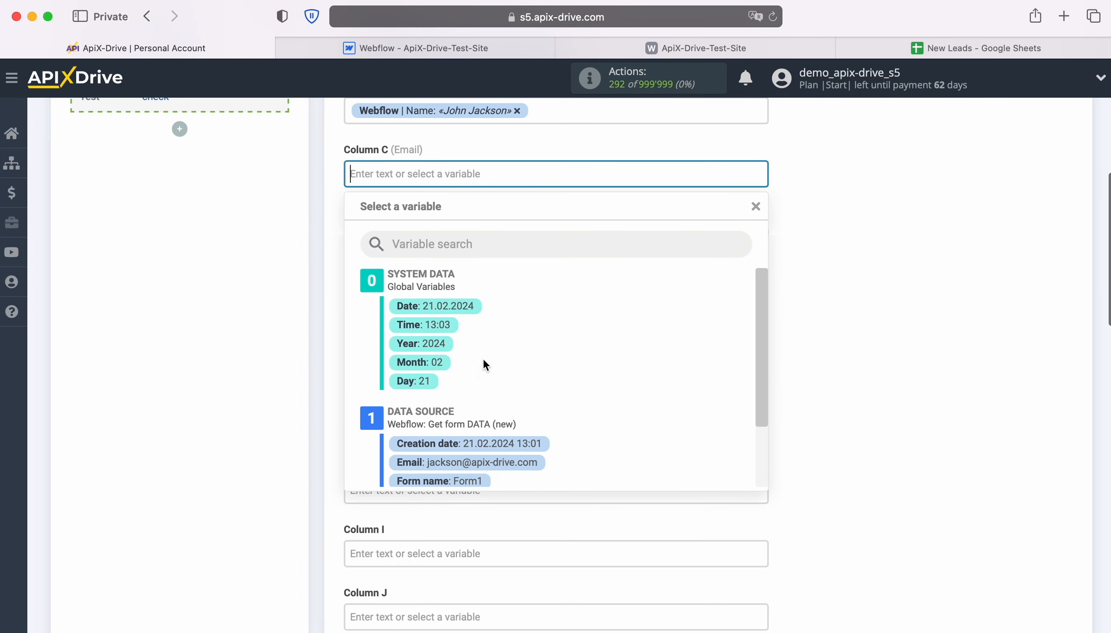
scroll(659, 382, down, 3)
click(517, 407)
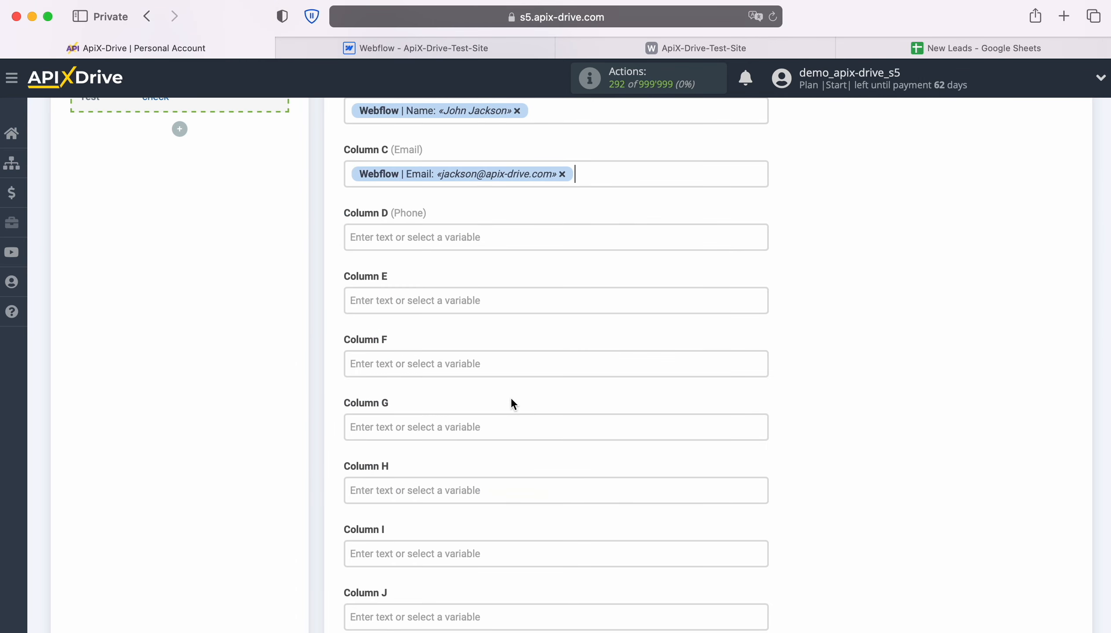
click(441, 234)
scroll(685, 379, down, 4)
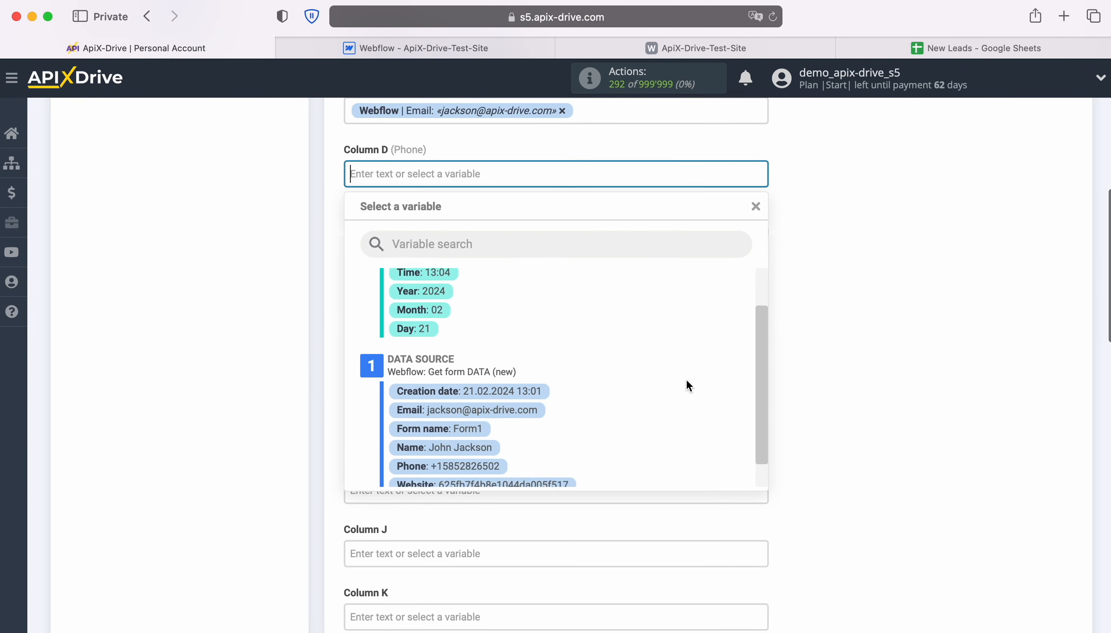
click(459, 450)
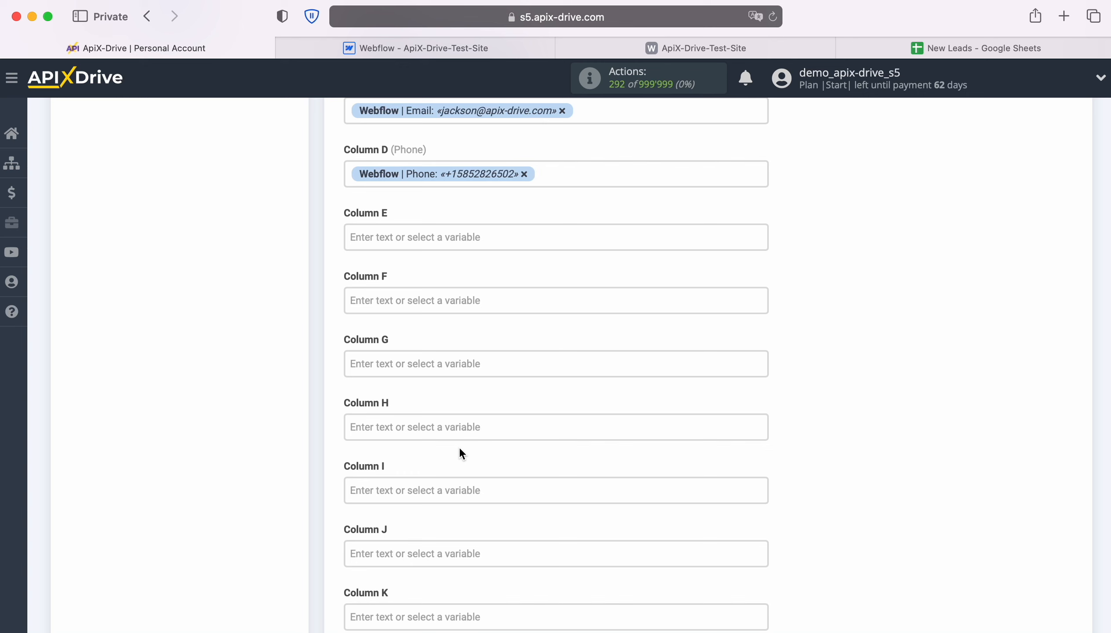
Fill Column E with the text "New Lead from Webflow" followed by Webflow's Form name variable.
click(385, 235)
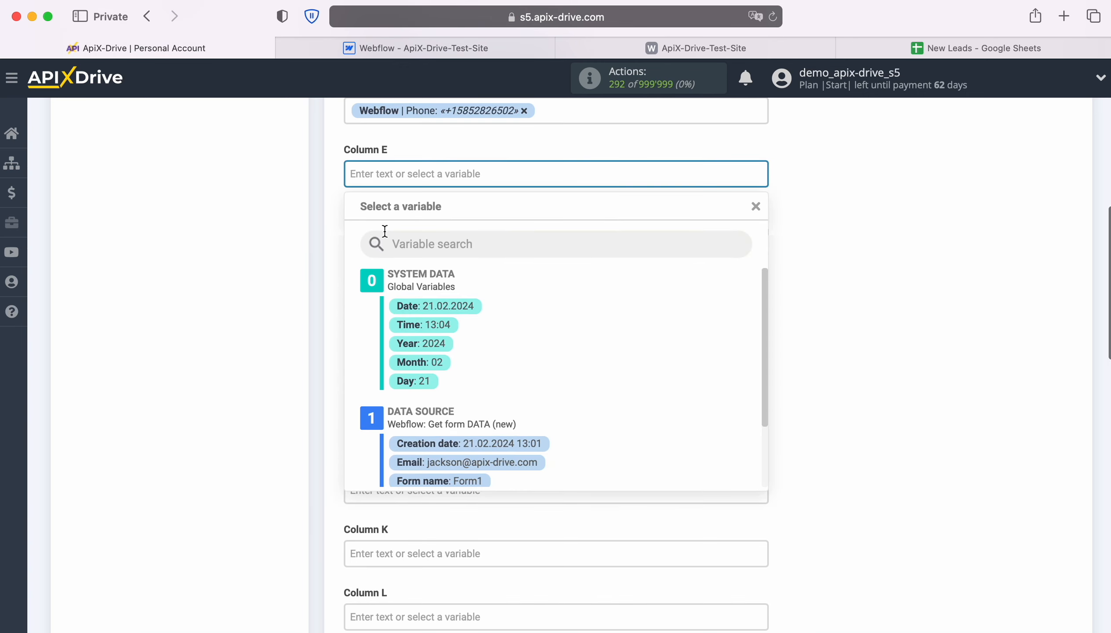
text(New Lead from Webflow)
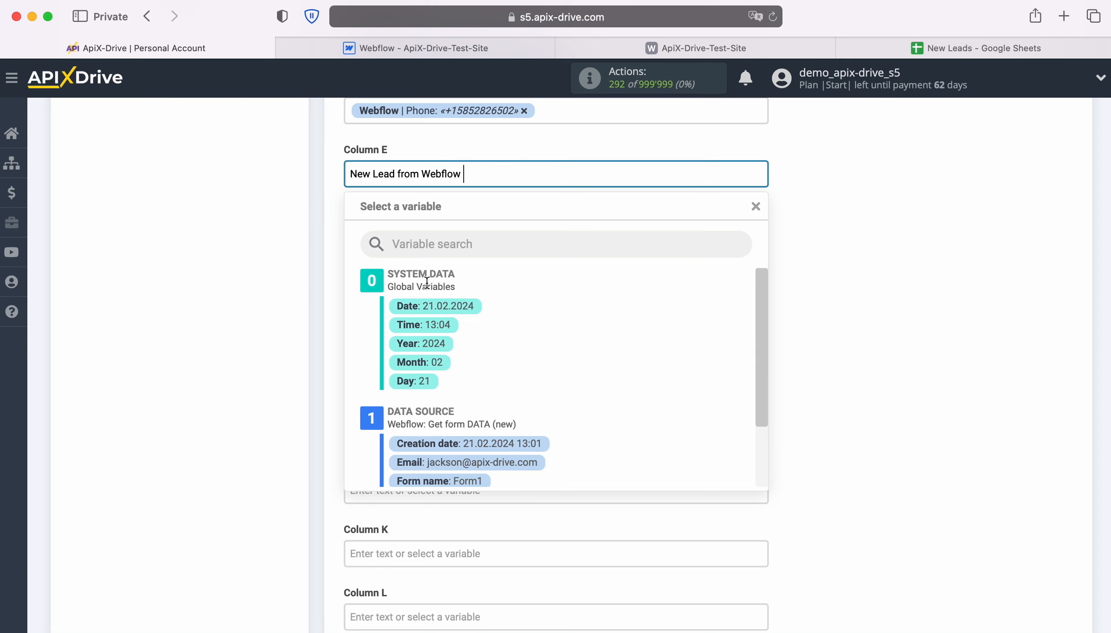
scroll(597, 319, down, 3)
click(475, 415)
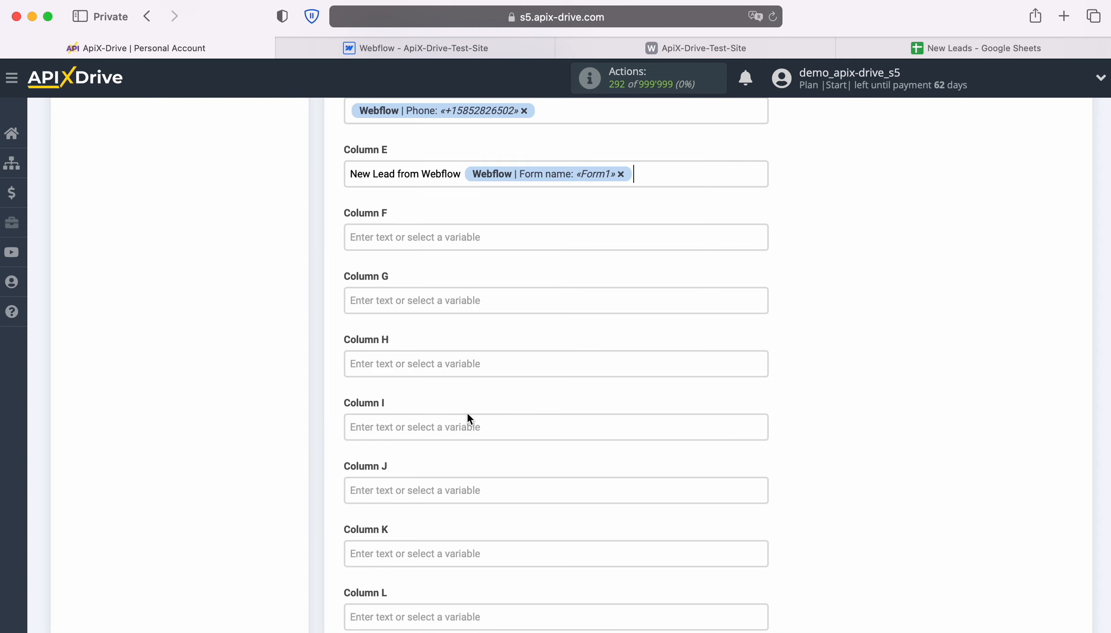
Save the column mapping, proceed to the test stage and send the test data to Google Sheets.
scroll(468, 414, down, 10)
scroll(467, 415, down, 10)
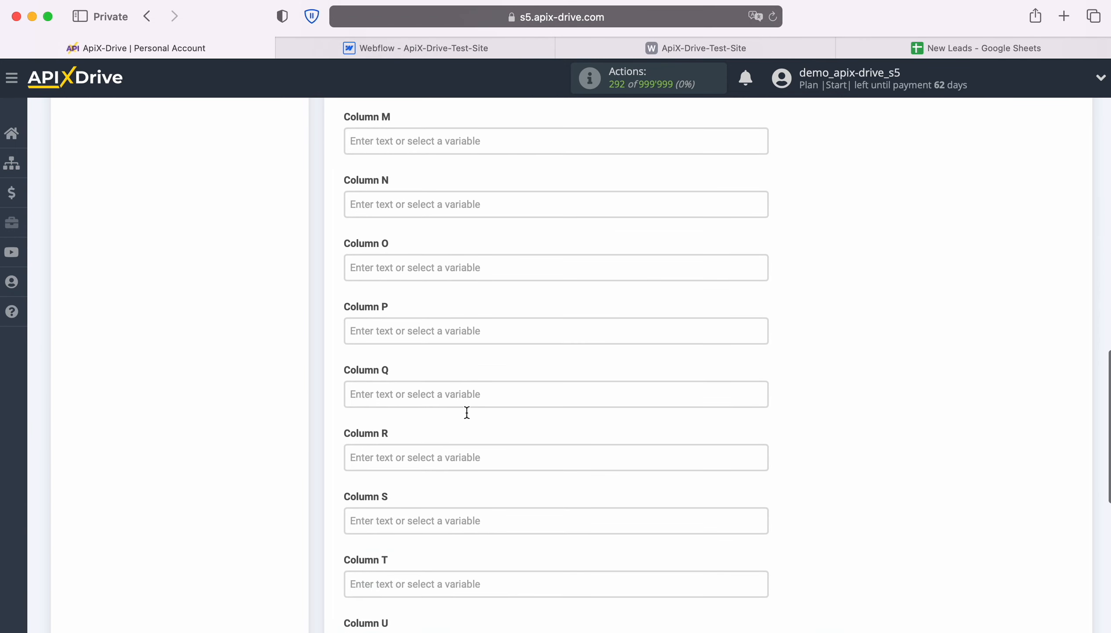
click(473, 488)
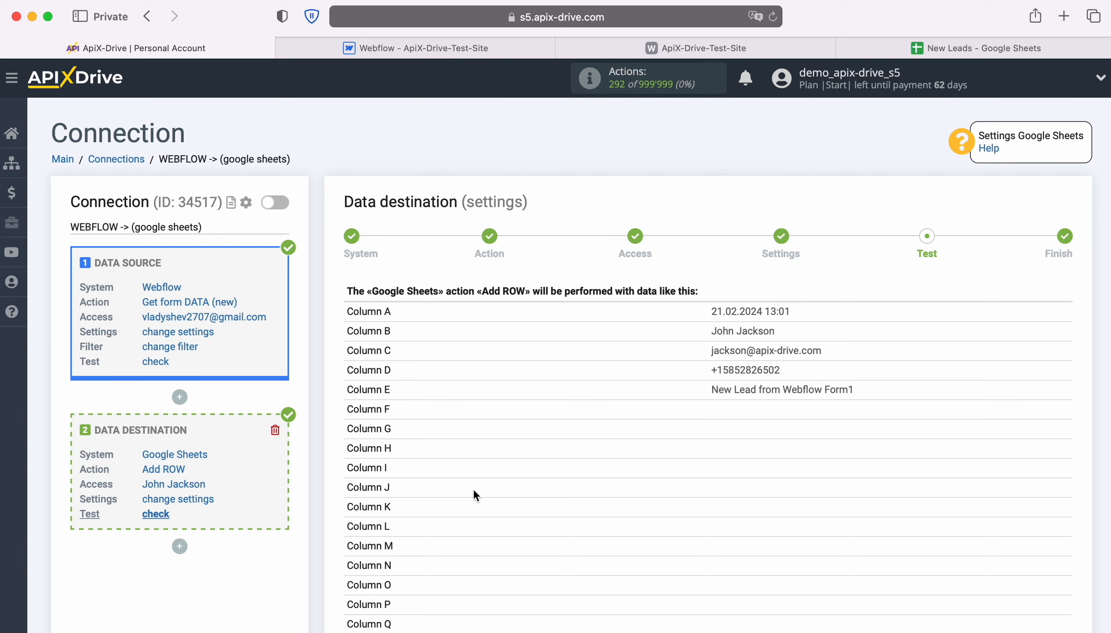
scroll(982, 463, down, 5)
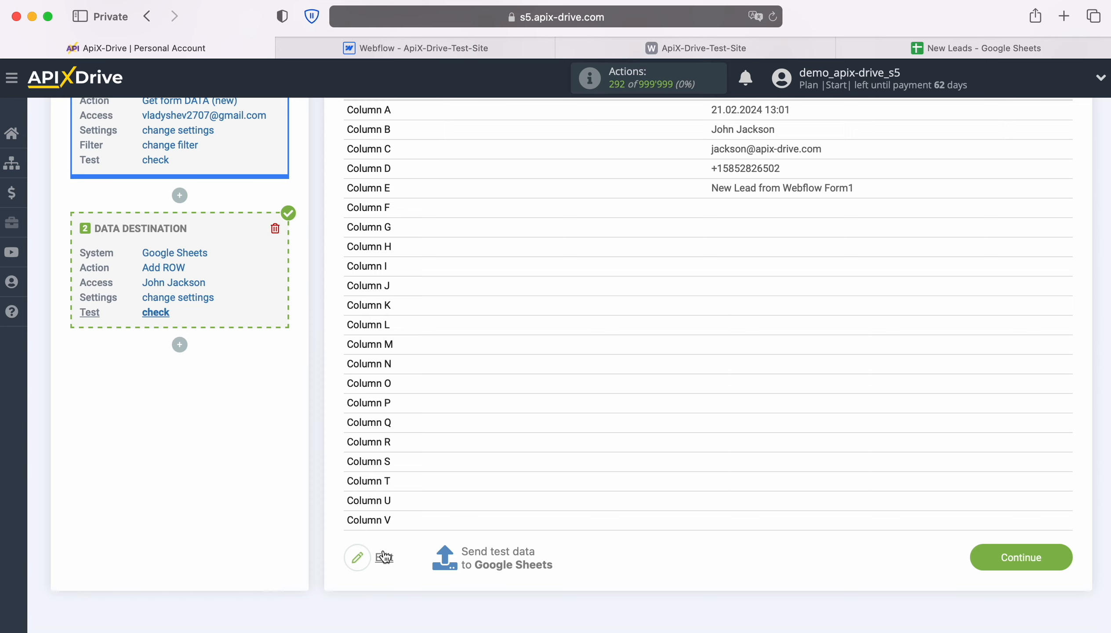
click(498, 555)
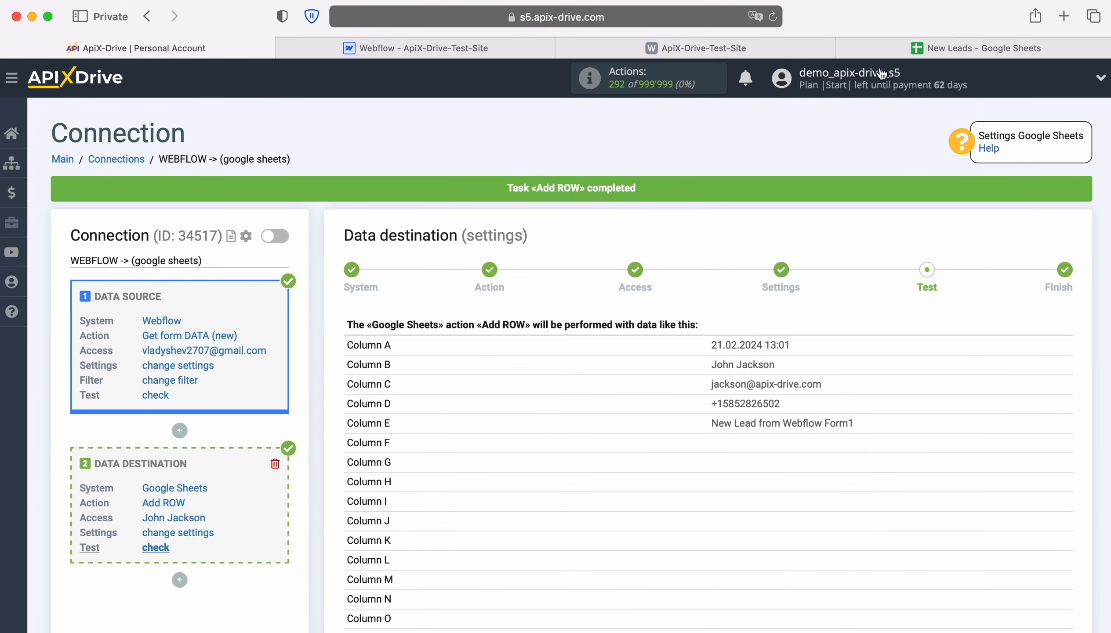
Check the New Leads spreadsheet for the test row, then return to ApiX-Drive, finish the data destination setup and enable auto-update.
click(912, 46)
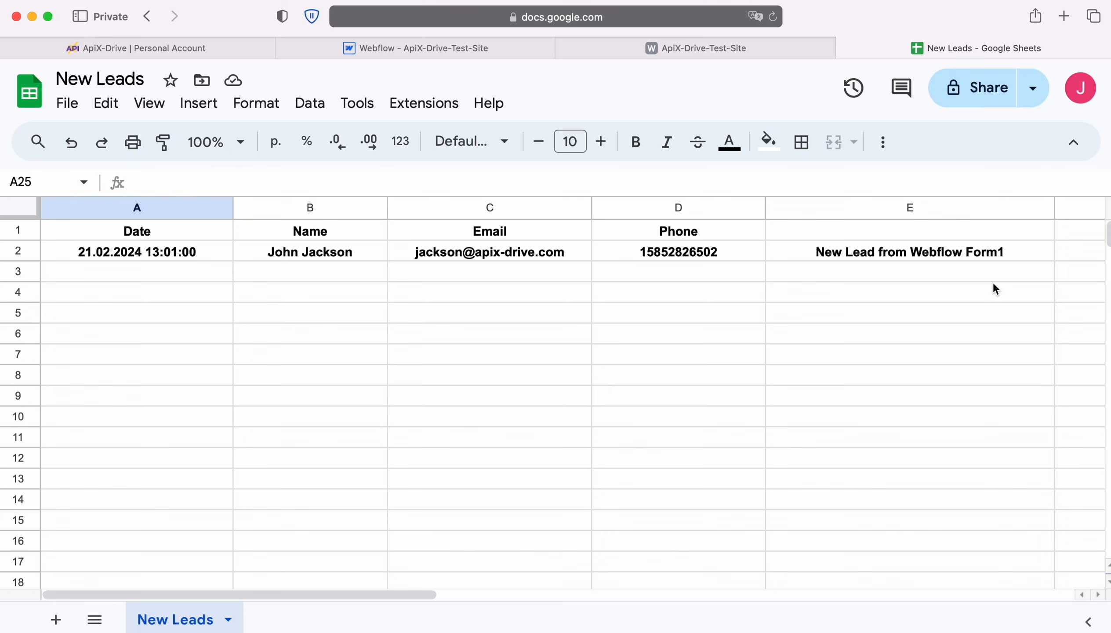
click(213, 54)
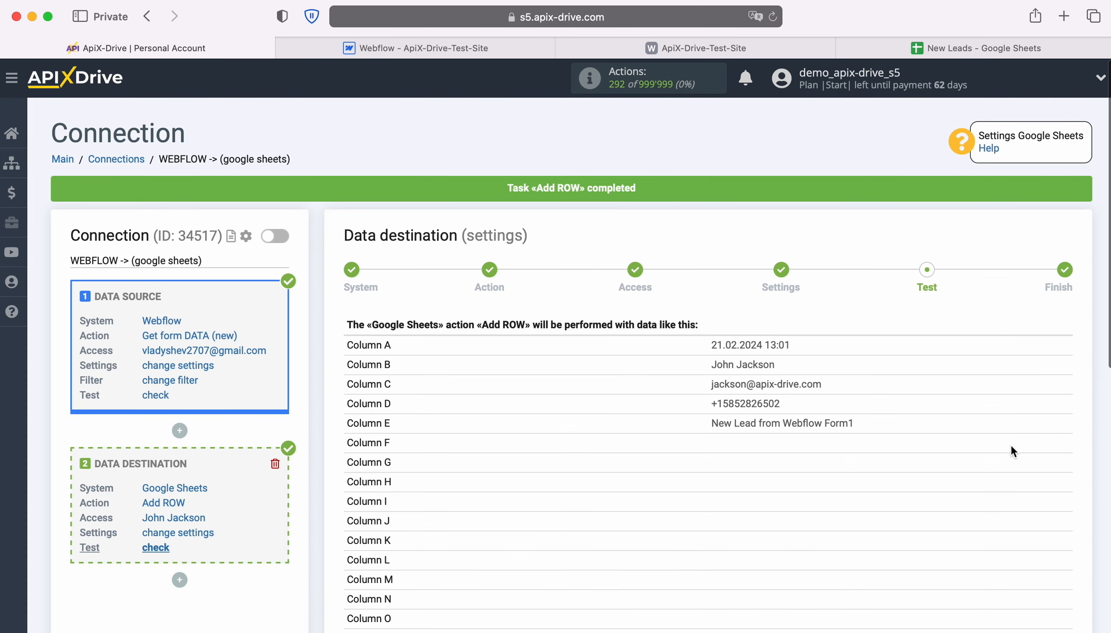
scroll(1052, 442, down, 5)
click(1068, 521)
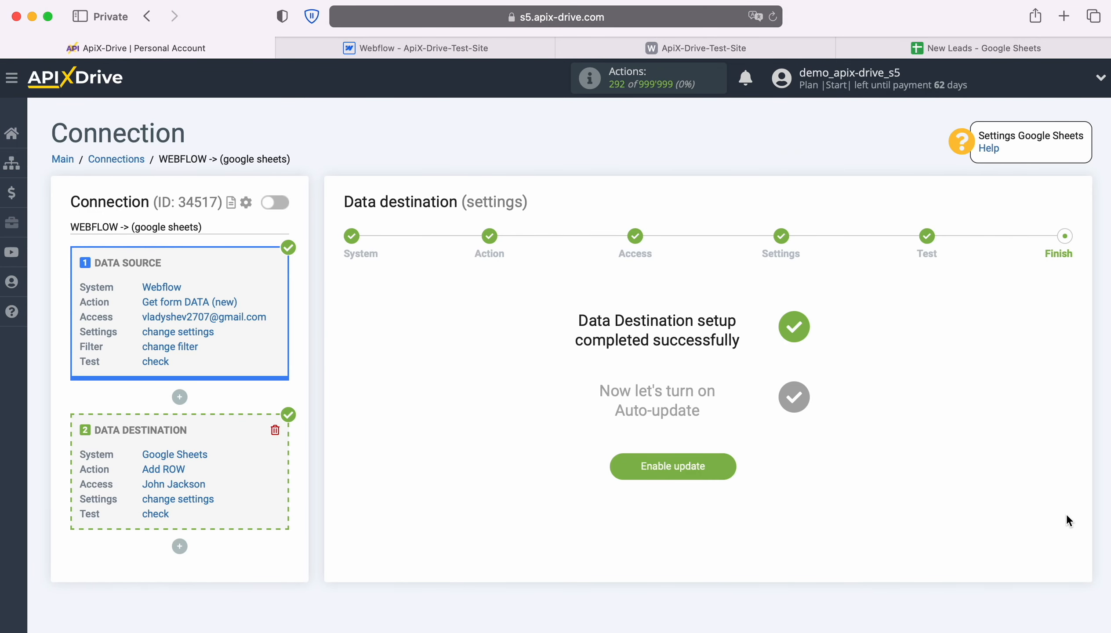
click(732, 463)
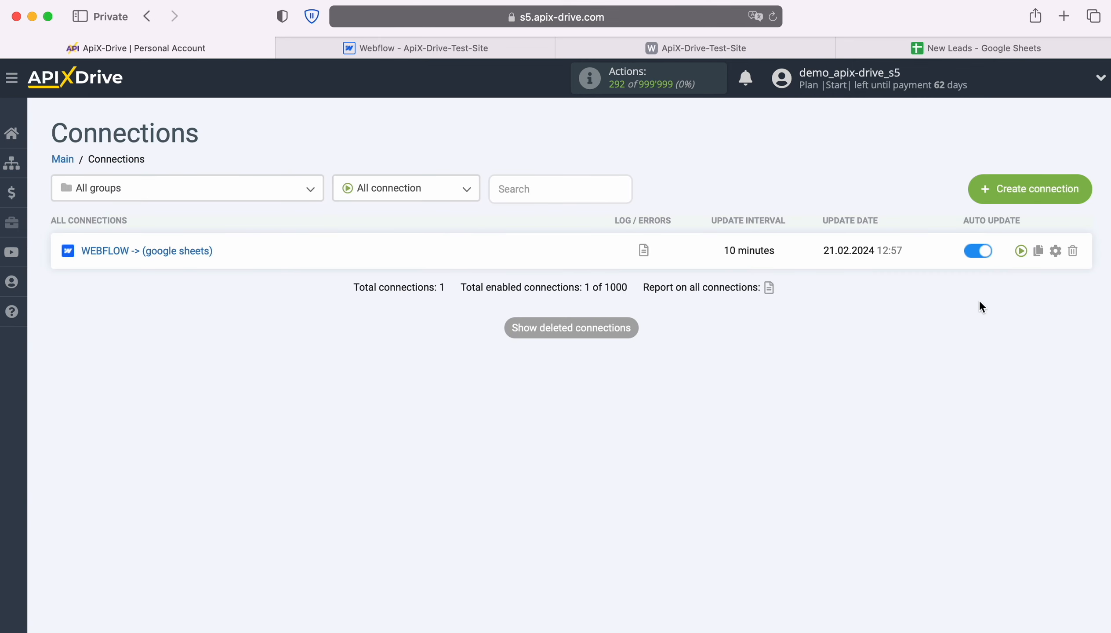
Set the update interval of the WEBFLOW -> (google sheets) connection to 5 minutes and save the connection setup.
click(1055, 251)
click(605, 364)
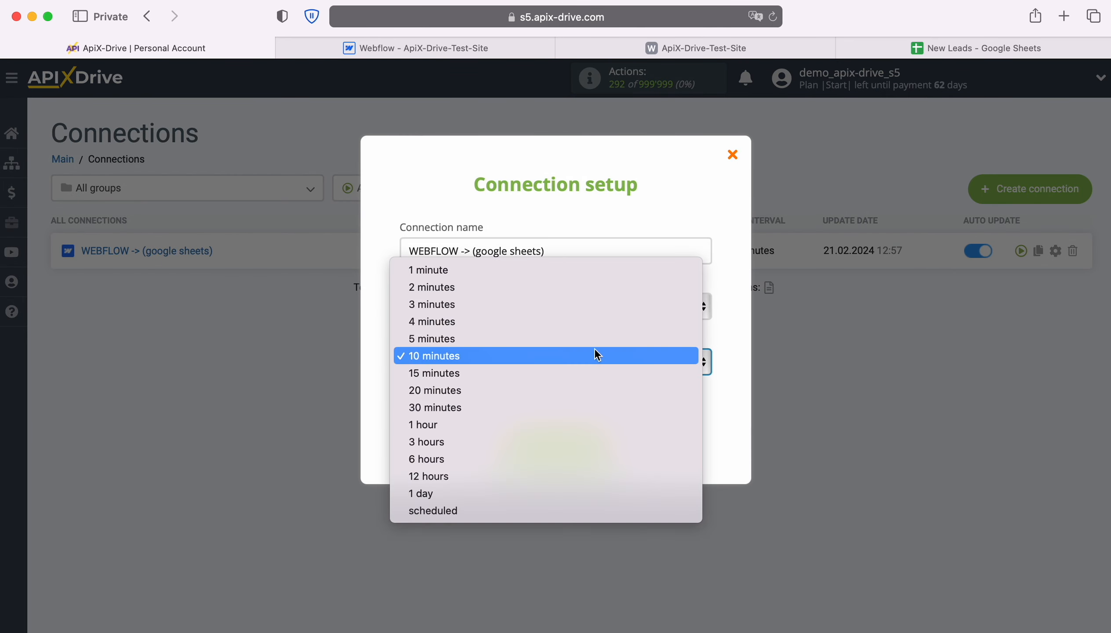
click(591, 346)
click(607, 446)
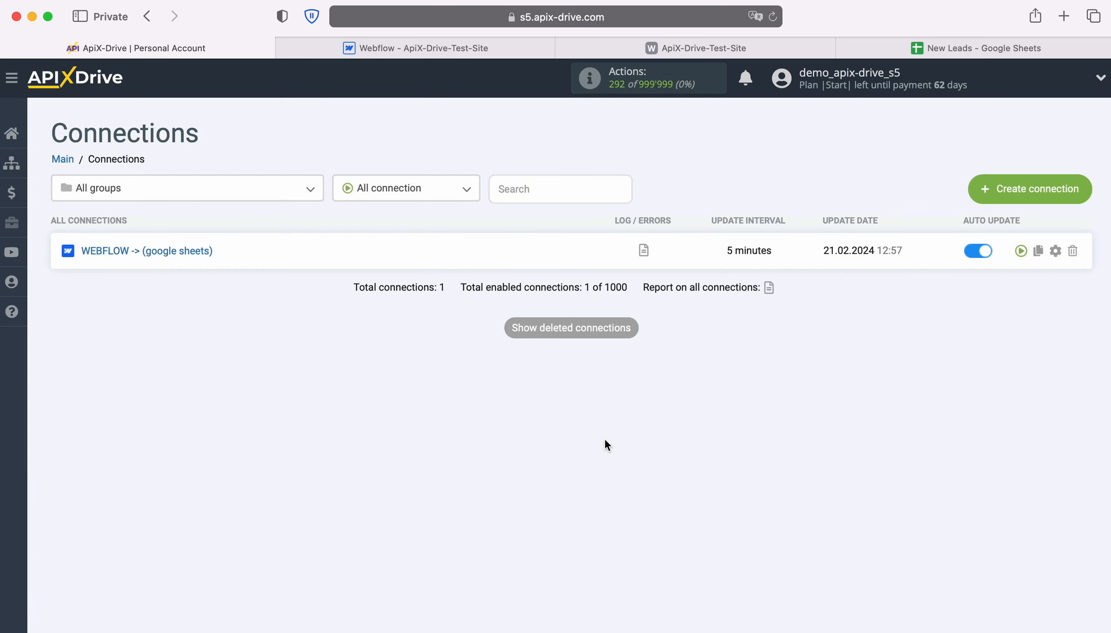